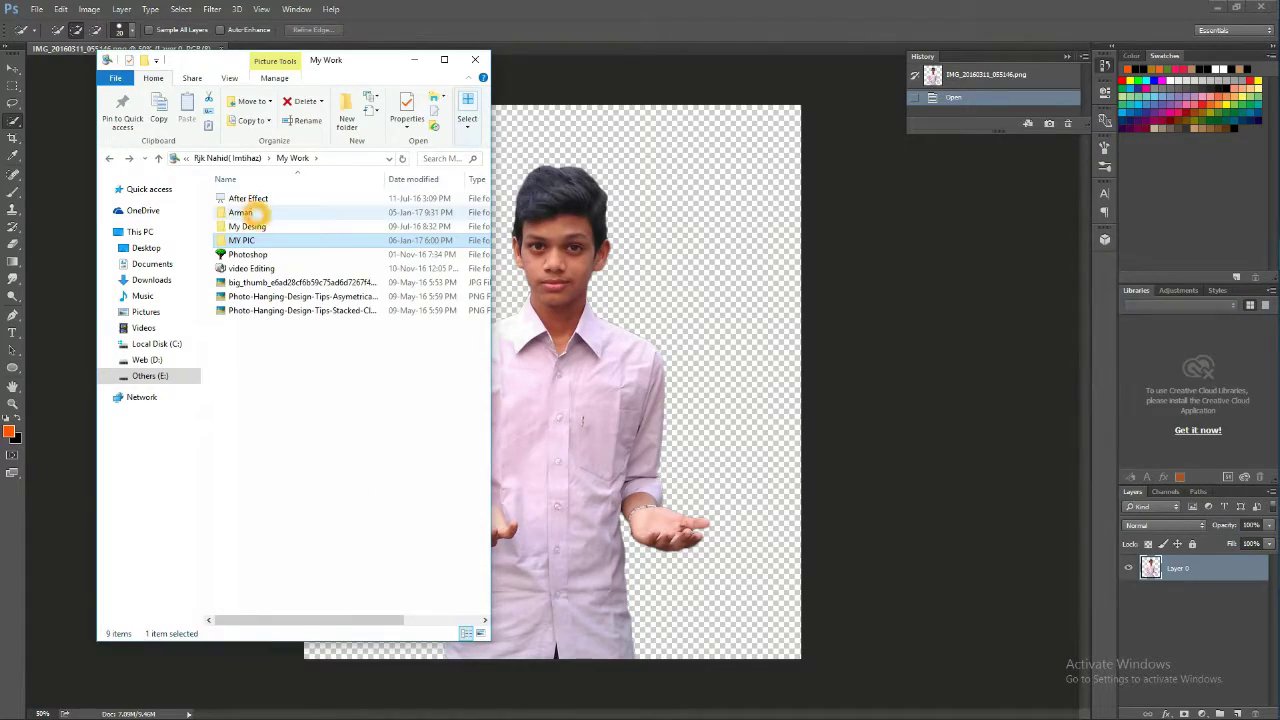
Place the cloudy car photo from the MY PIC folder and stretch it to cover the canvas.
double_click(241, 240)
drag(228, 257, 634, 452)
drag(500, 343, 300, 106)
mouse_move(300, 414)
mouse_down()
mouse_move(300, 645)
mouse_move(714, 514)
mouse_up()
Commit the car photo, then raise its contrast and warm its temperature in Camera Raw.
key(Return)
drag(1076, 313, 1085, 313)
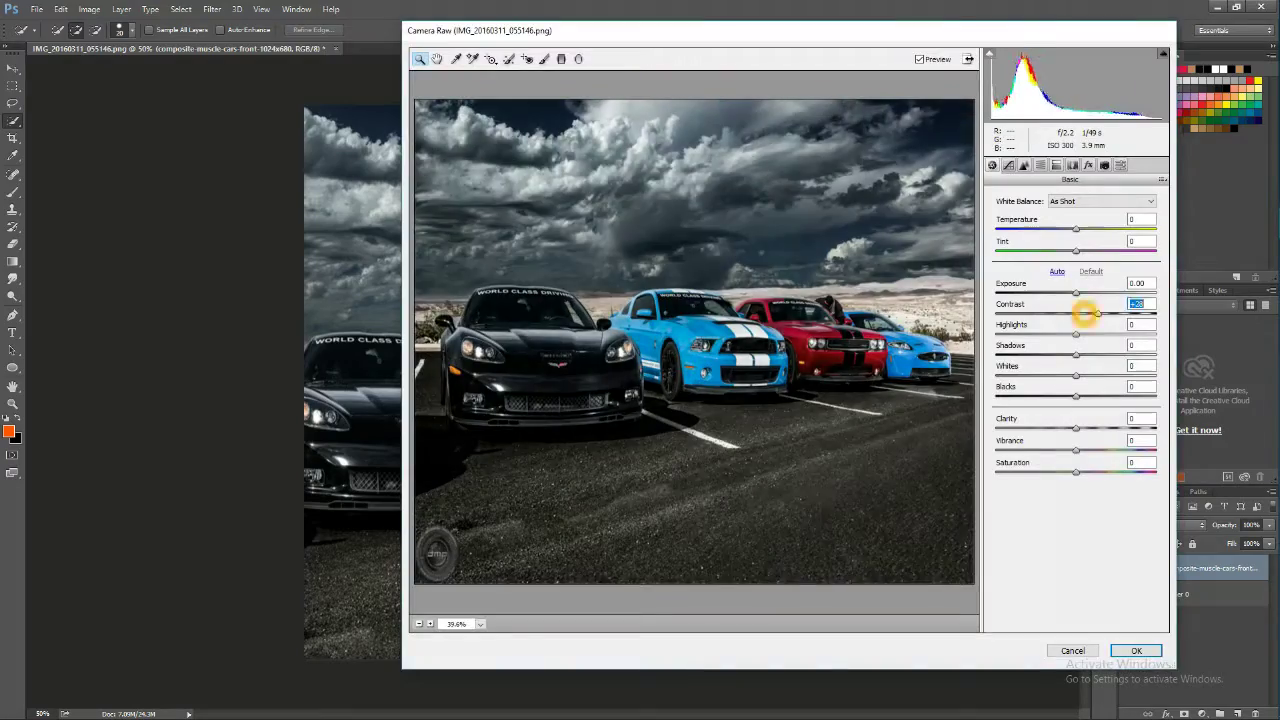
drag(1076, 228, 1084, 228)
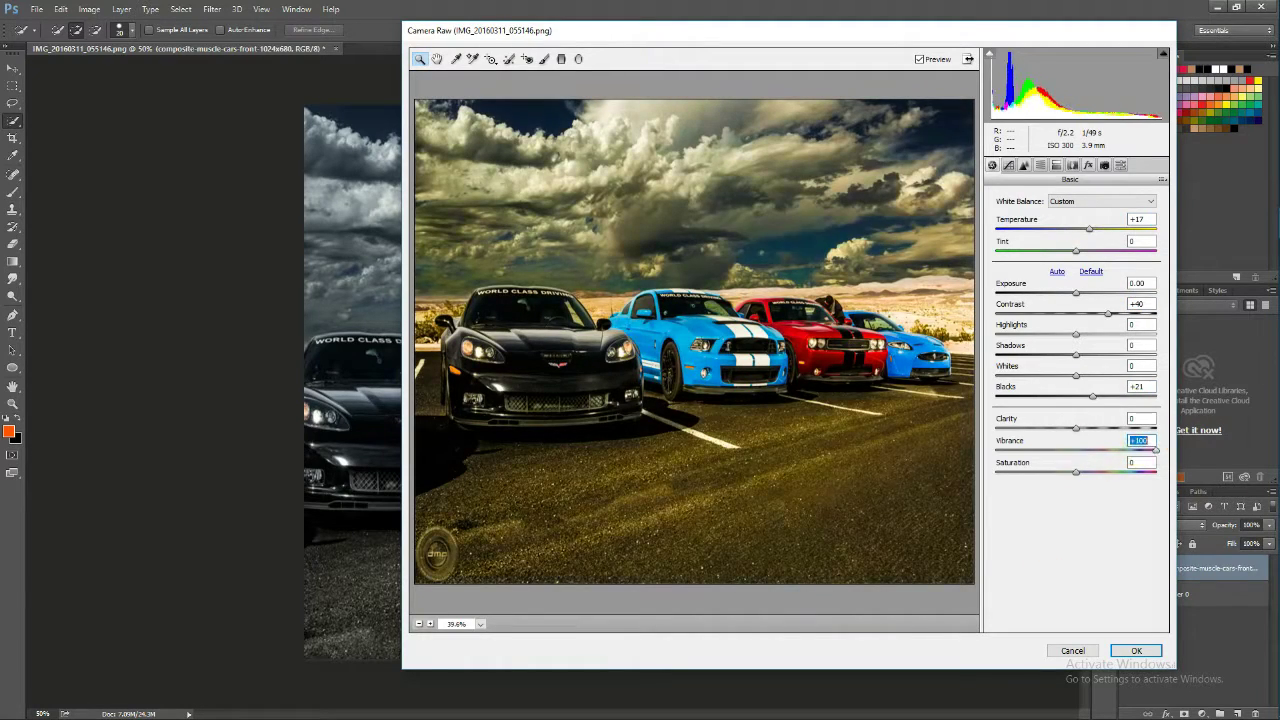
click(1136, 650)
Move the boy layer above the car backdrop and soften the backdrop with Gaussian Blur.
key(ctrl+bracketleft)
click(212, 9)
click(430, 200)
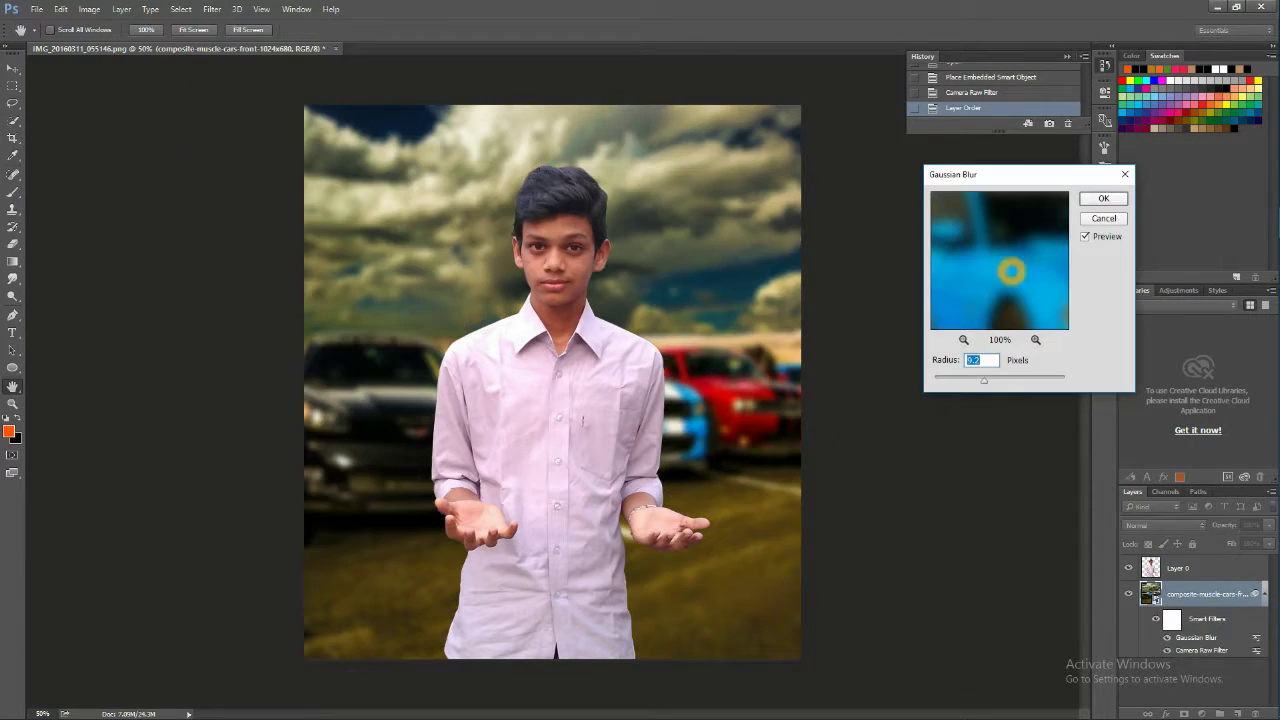
drag(984, 380, 996, 380)
key(Return)
key(w)
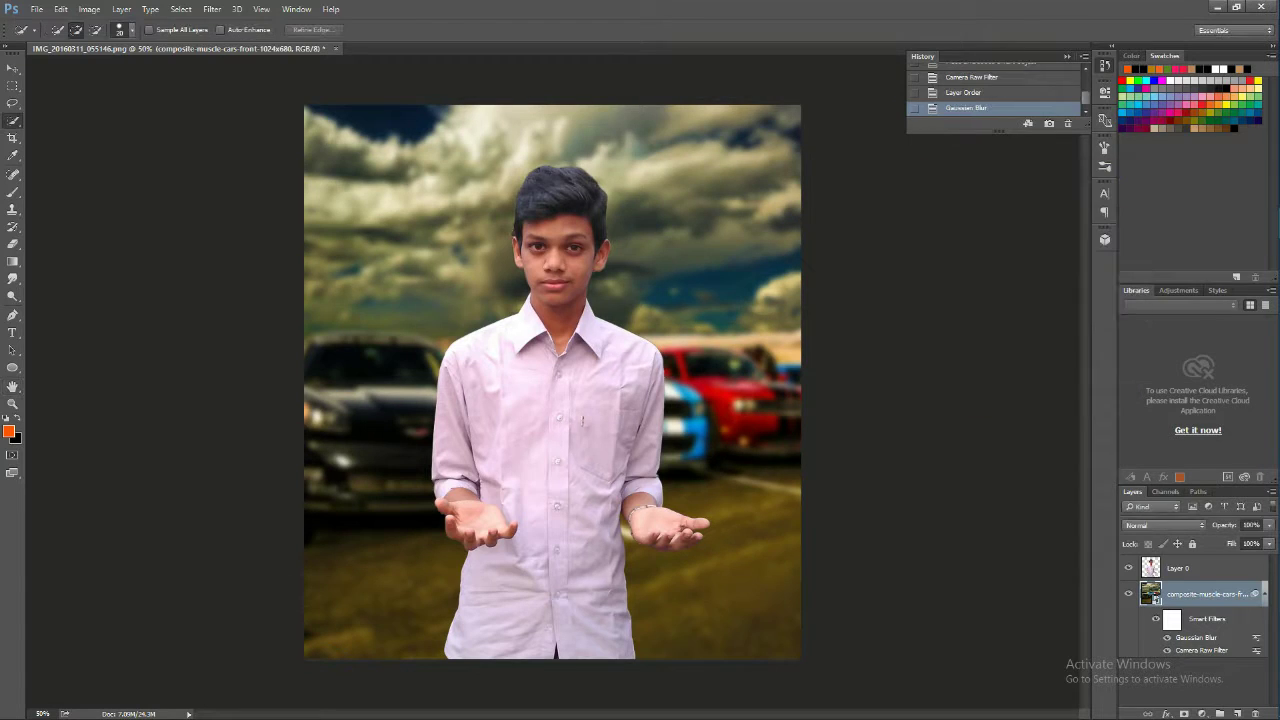
Try placing a fire stock image on the boy's hand, then cancel and hide it.
key(alt+Tab)
drag(263, 345, 740, 420)
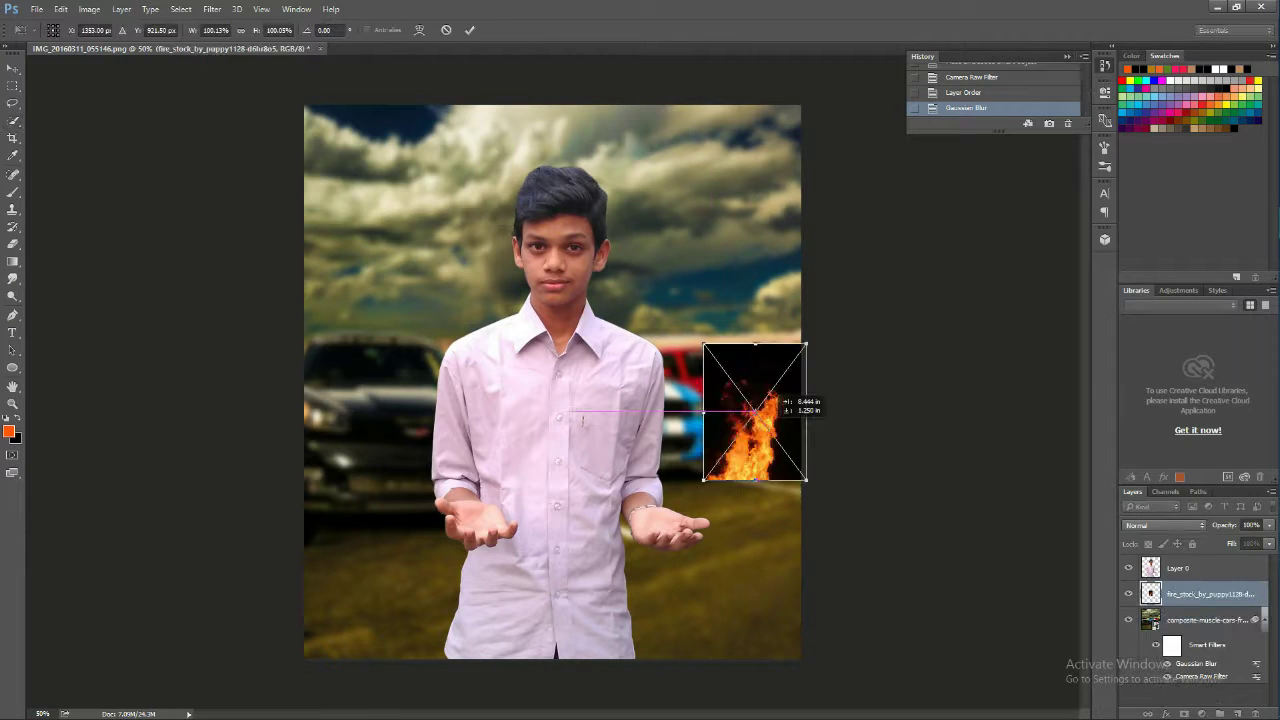
drag(738, 361, 503, 398)
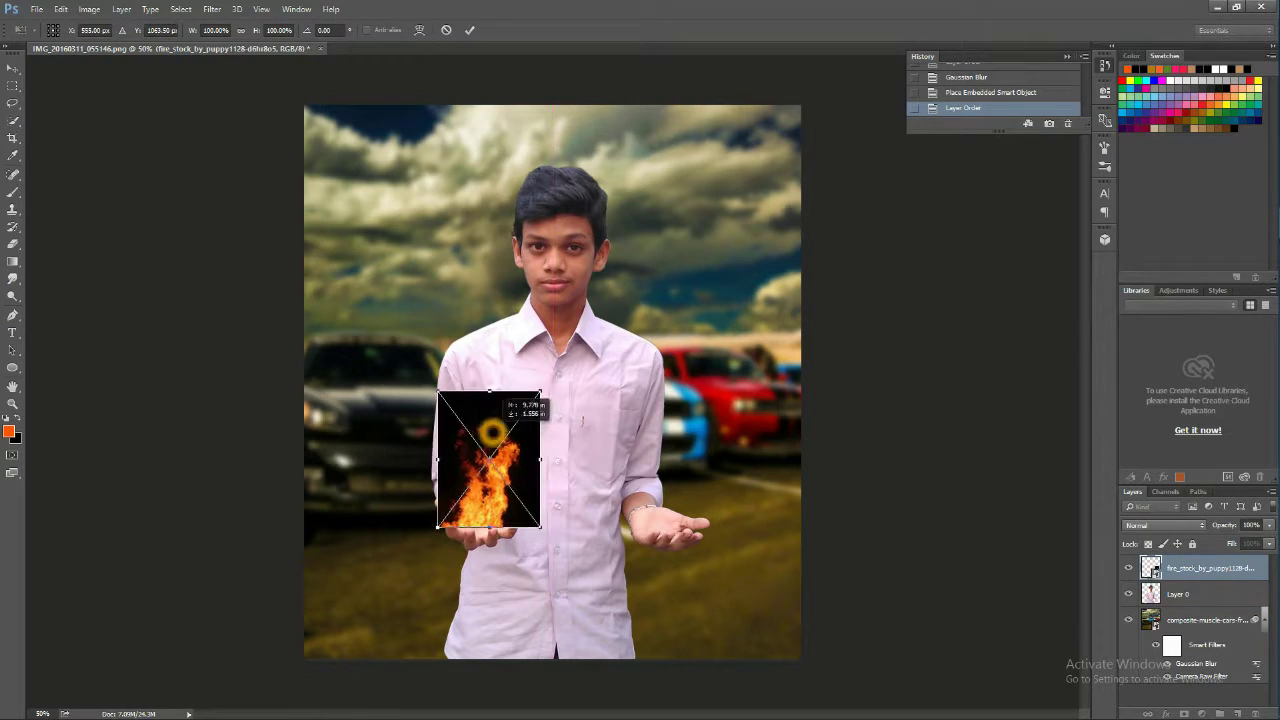
click(443, 29)
click(1128, 568)
Place fire-pic-015 on the canvas, enlarged and positioned over the boy's hand.
key(alt+Tab)
drag(300, 300, 489, 450)
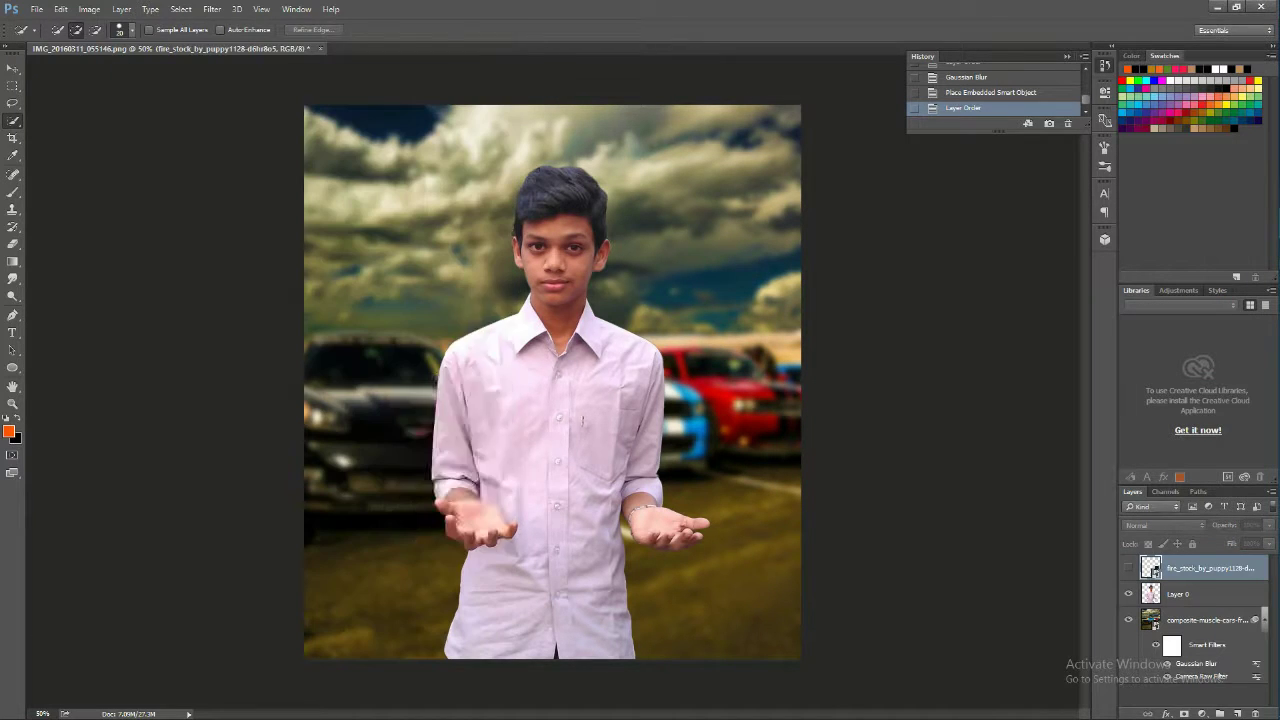
drag(391, 534, 341, 572)
drag(527, 525, 513, 525)
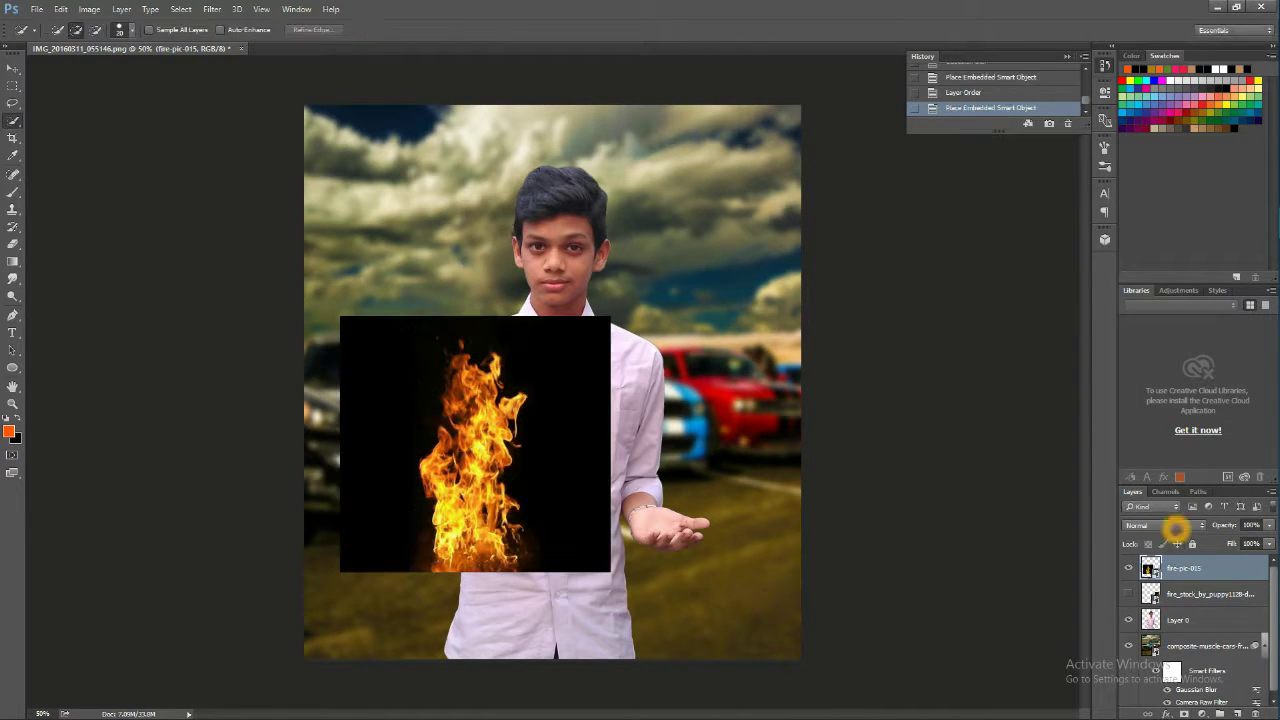
Set the fire layer to Screen blending and shift it slightly over the hand.
click(1160, 525)
click(1160, 368)
key(ctrl+t)
drag(614, 449, 610, 461)
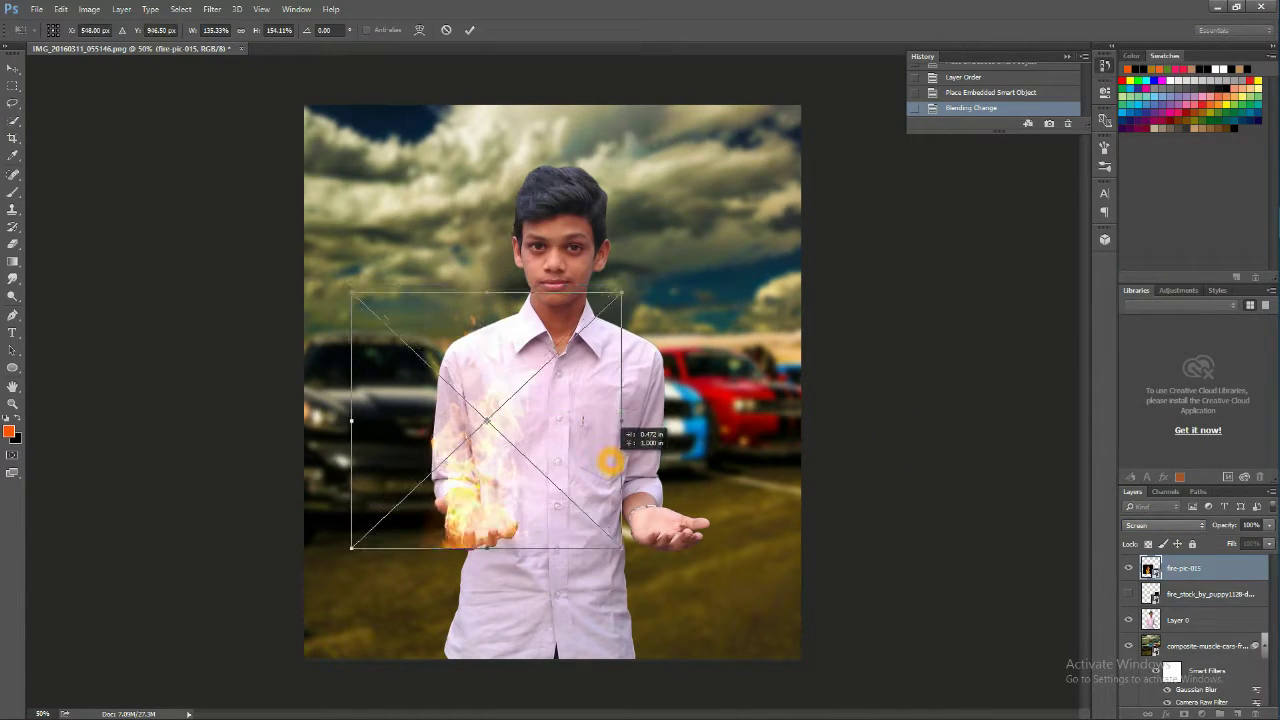
click(469, 29)
Boost the fire's contrast in Camera Raw and place a second fire beside the other hand.
key(w)
drag(1076, 313, 1136, 313)
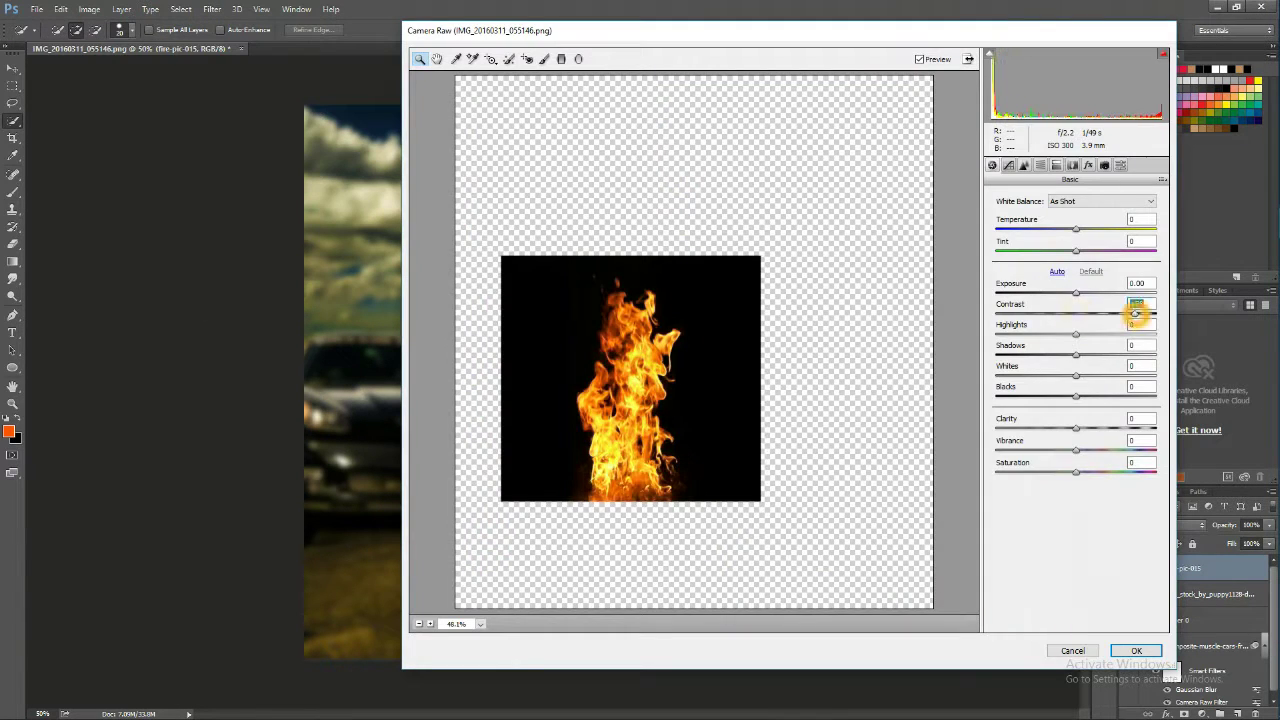
key(Return)
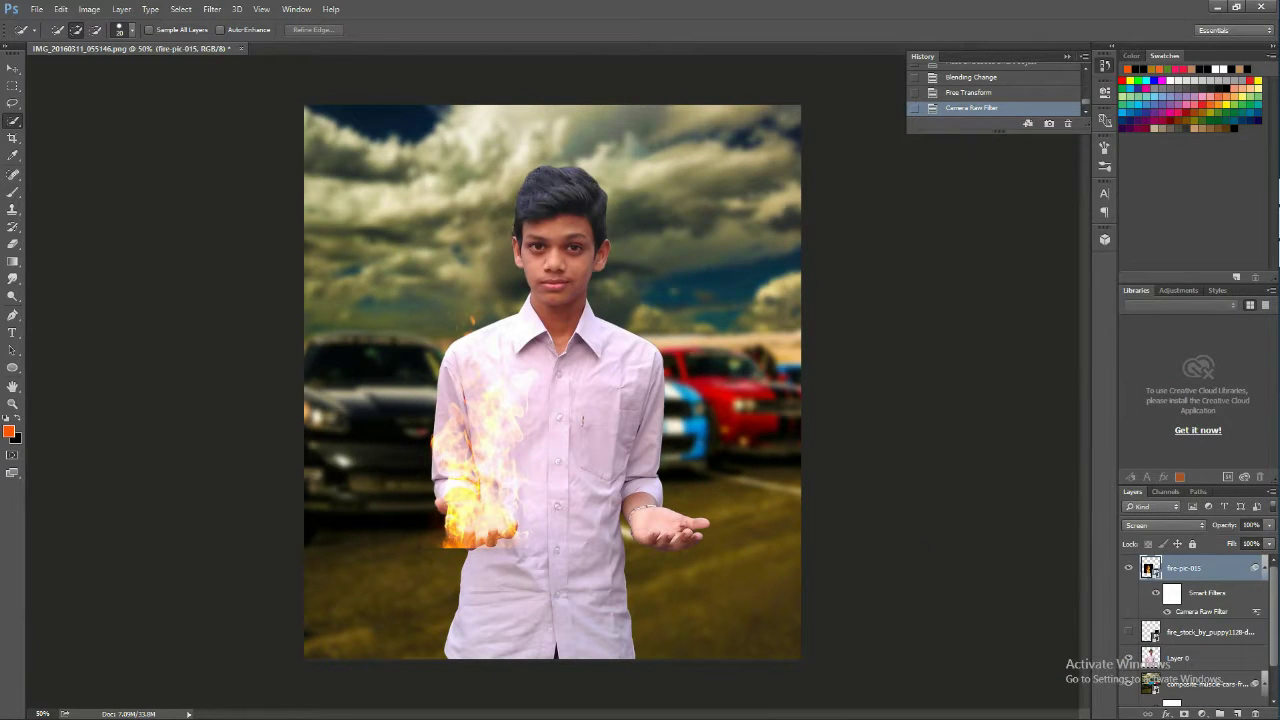
drag(350, 336, 732, 441)
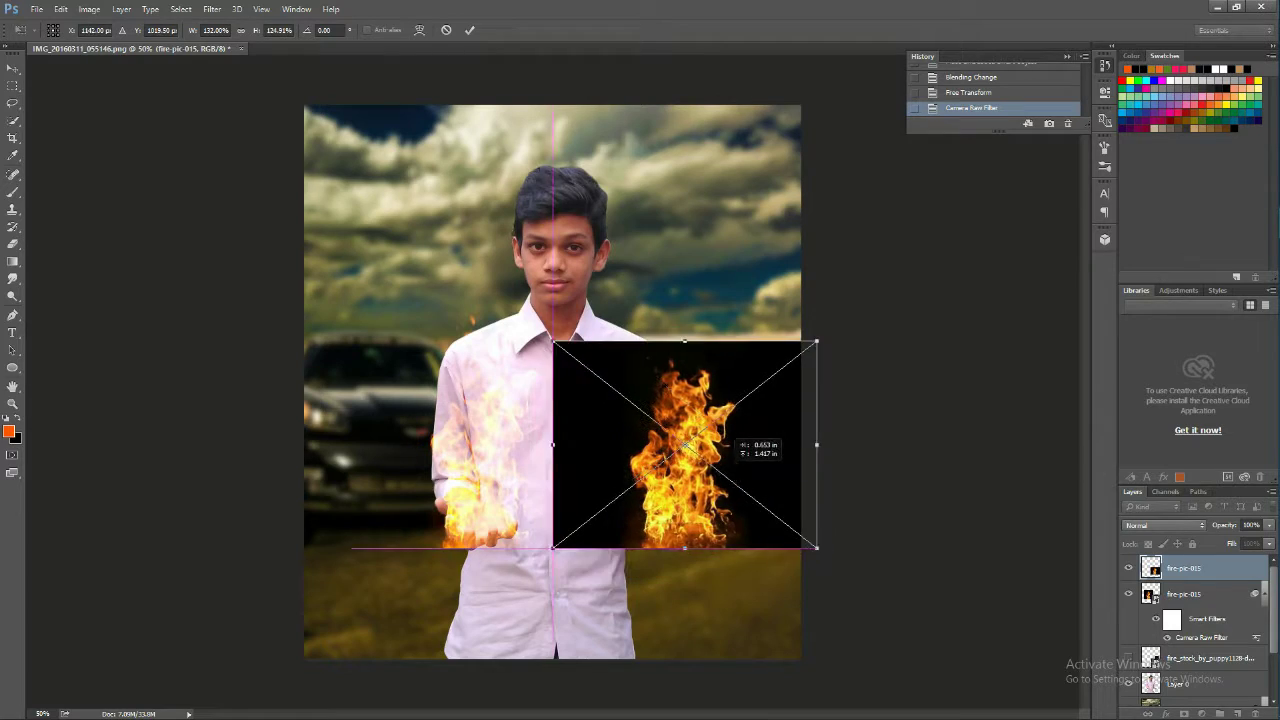
Set the second fire to Screen blending and apply Camera Raw to both fire layers.
key(Return)
click(1165, 525)
click(1160, 349)
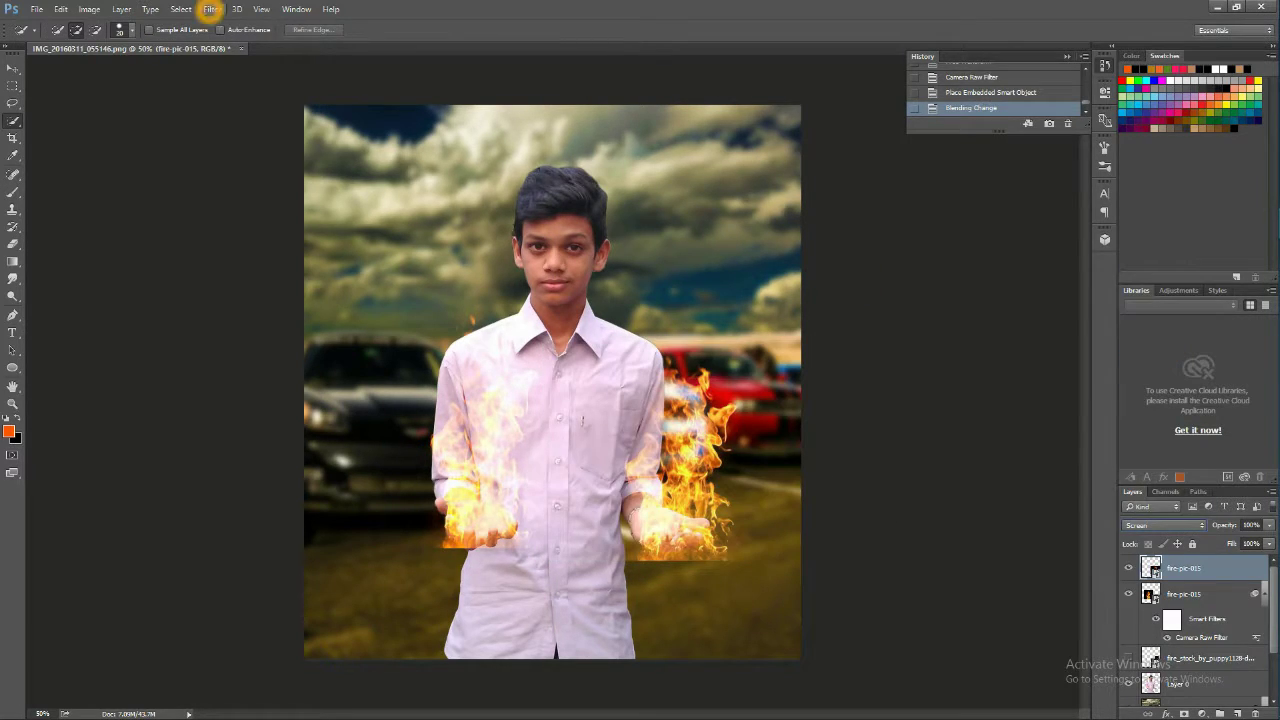
click(210, 9)
click(240, 25)
click(1137, 648)
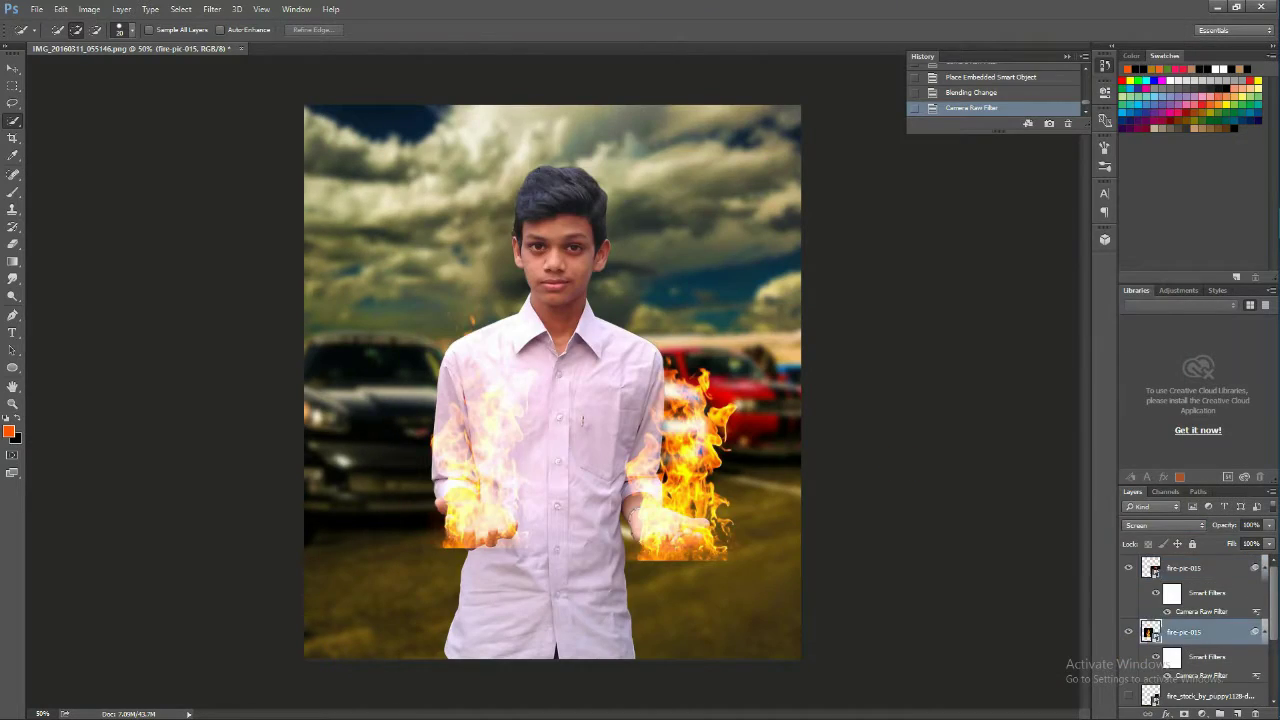
click(212, 9)
click(240, 25)
click(1137, 648)
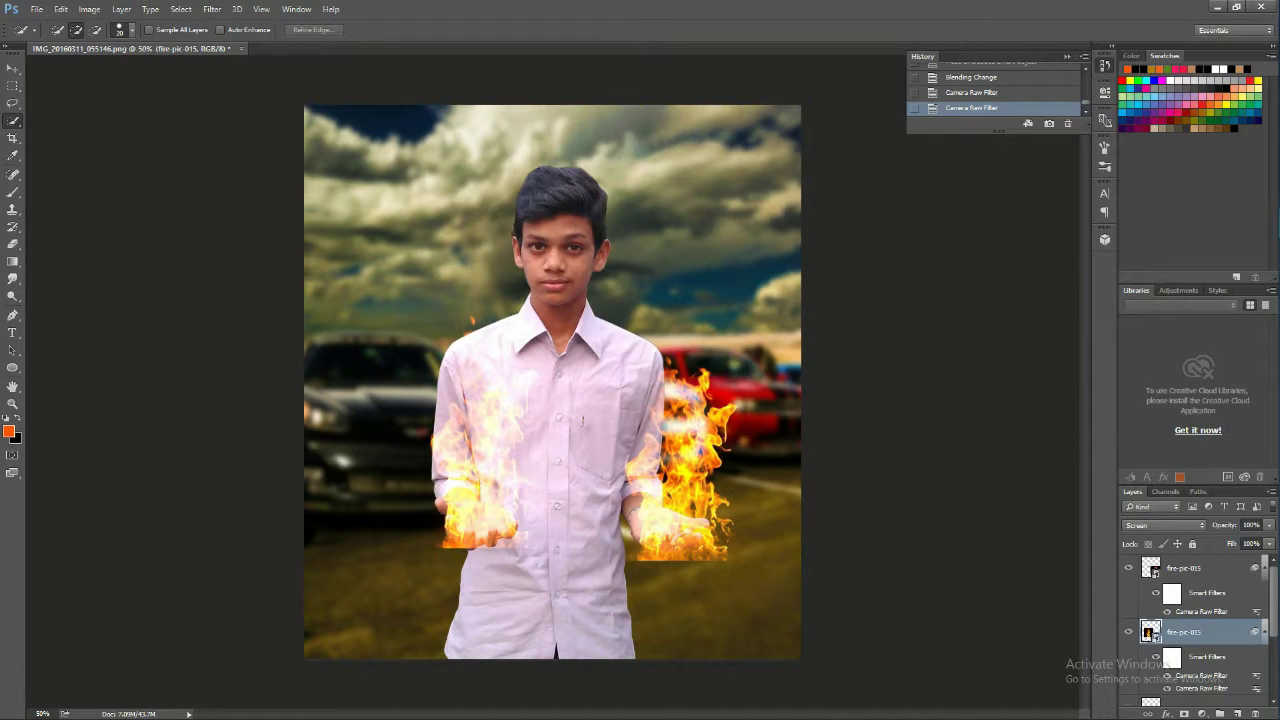
Enlarge the fire on the right-side hand.
click(1183, 568)
key(ctrl+t)
key(Return)
drag(814, 429, 818, 430)
key(Return)
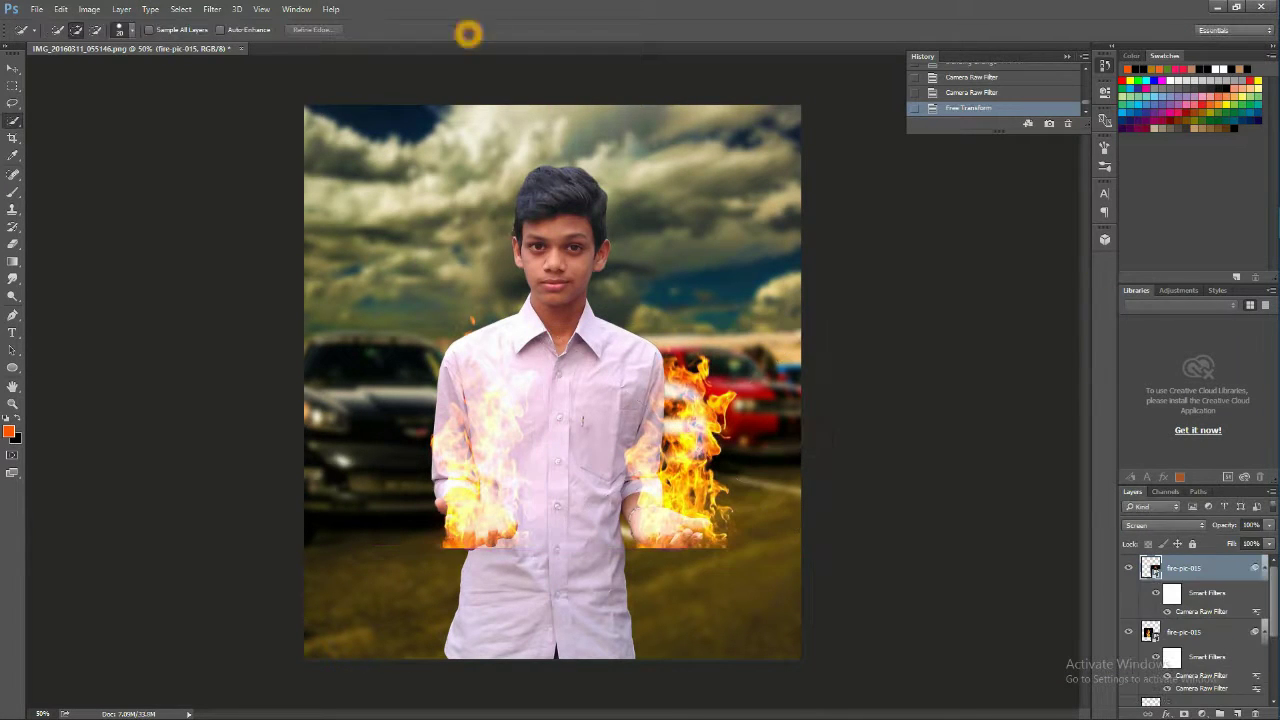
Enlarge the left-side fire upward so the flames stretch higher up the arm.
click(1183, 632)
key(ctrl+t)
key(Return)
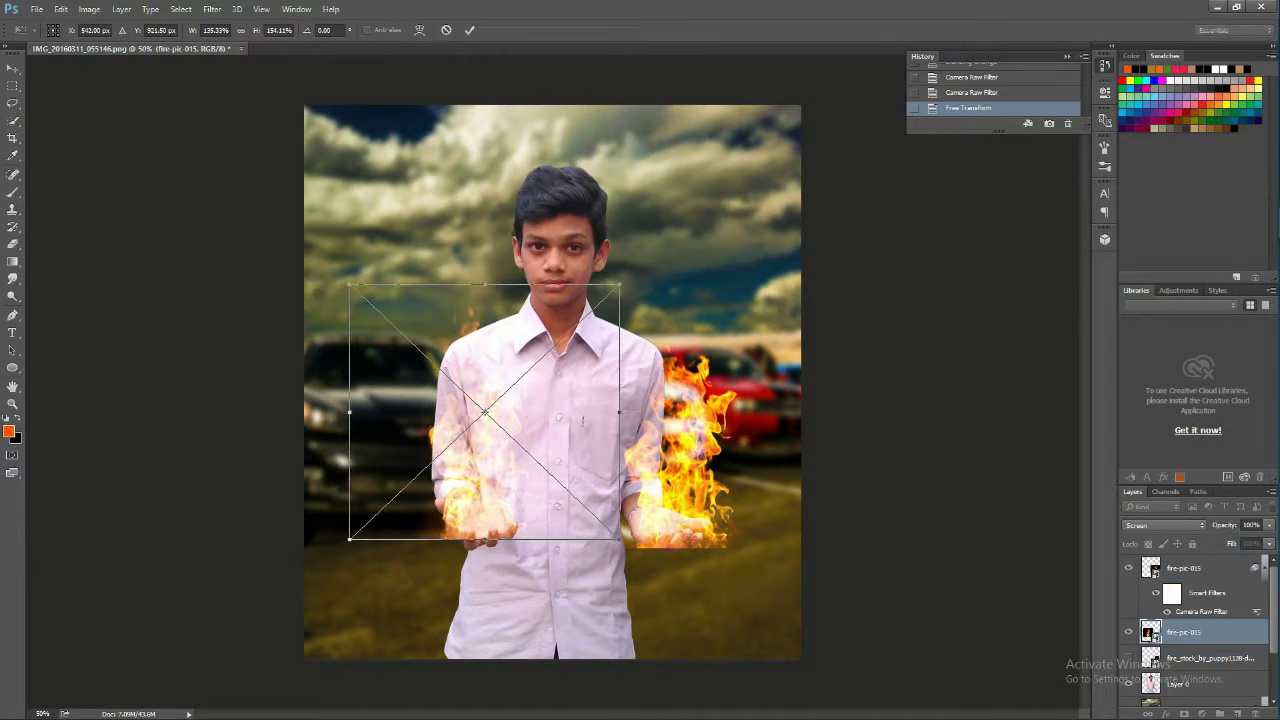
drag(349, 286, 320, 263)
drag(613, 540, 637, 542)
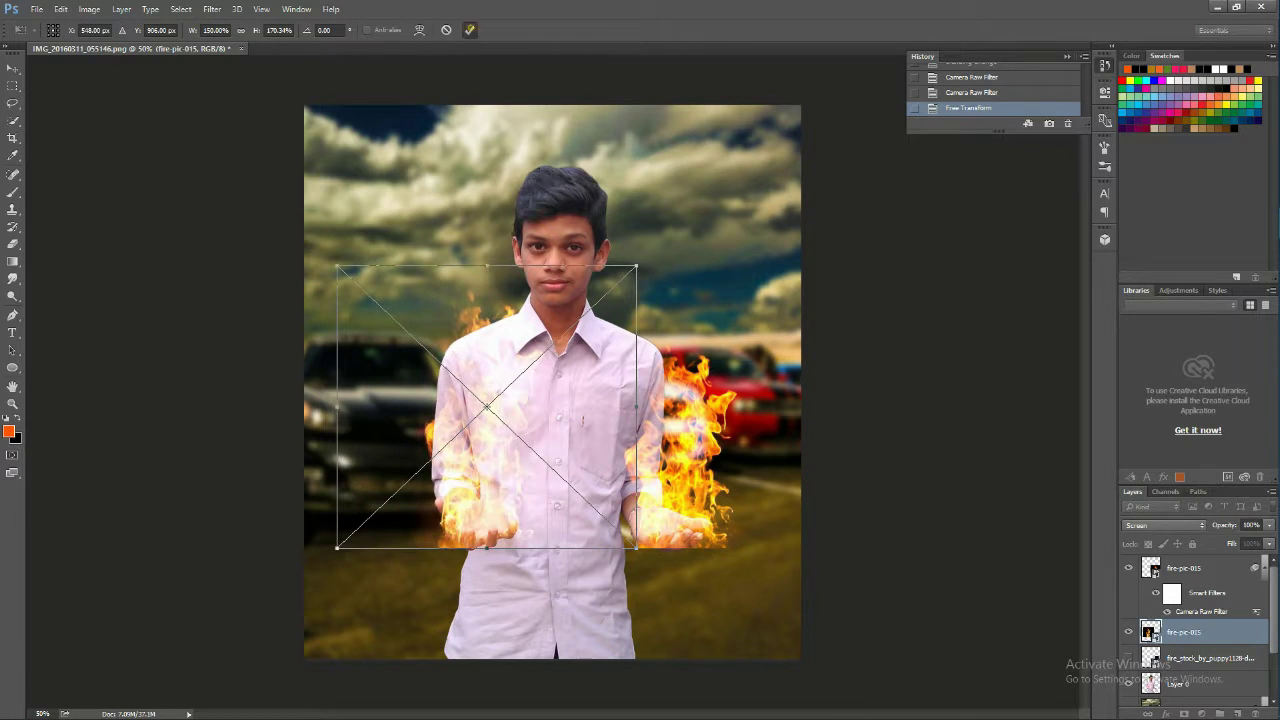
key(Return)
key(w)
key(ctrl+t)
key(Return)
key(Return)
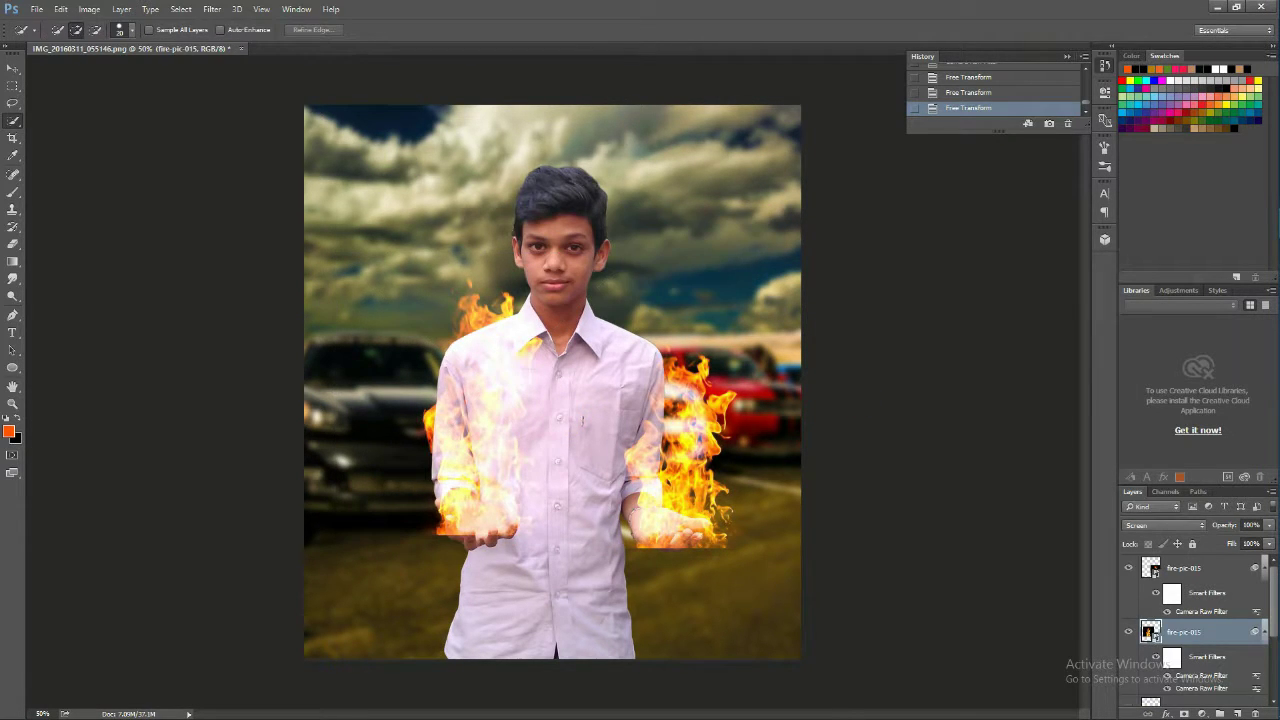
Zoom in, rasterize the fire layer and erase its lower-left, right and lower edges.
scroll(462, 527, up, 4)
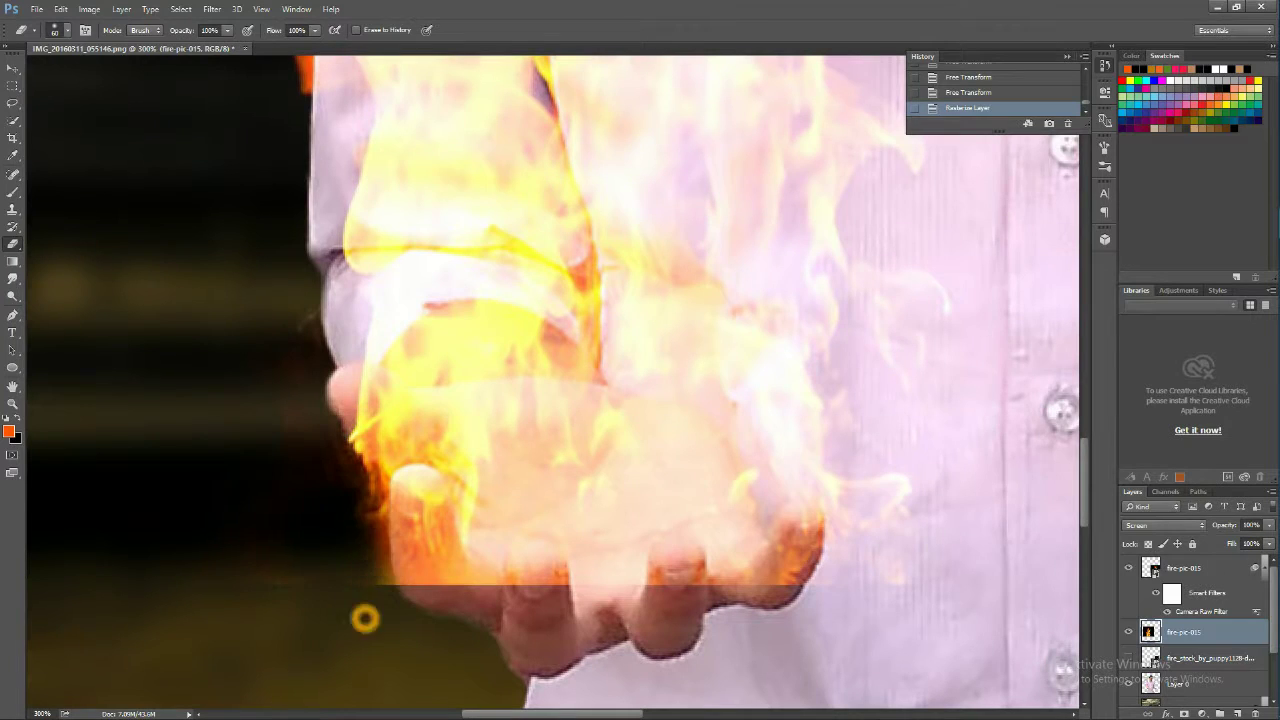
mouse_move(800, 515)
mouse_down()
mouse_move(450, 455)
mouse_move(808, 451)
mouse_up()
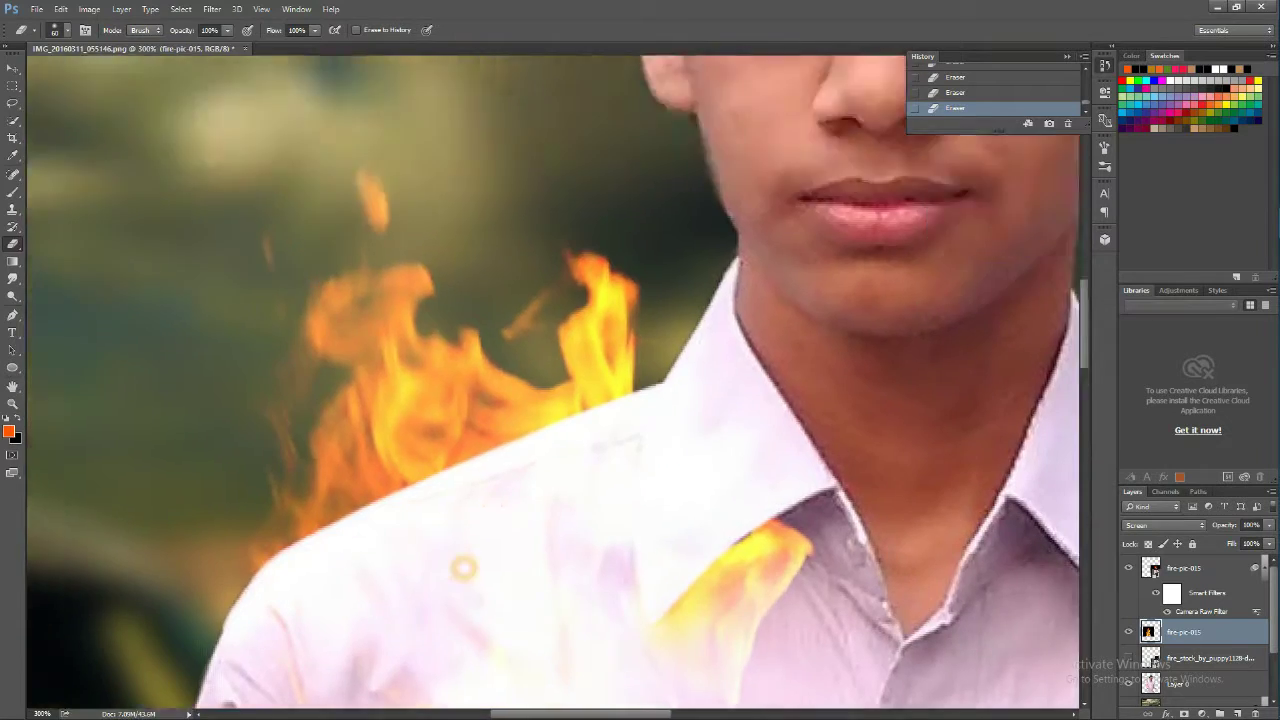
mouse_move(808, 451)
mouse_down()
mouse_move(457, 563)
mouse_move(155, 153)
mouse_up()
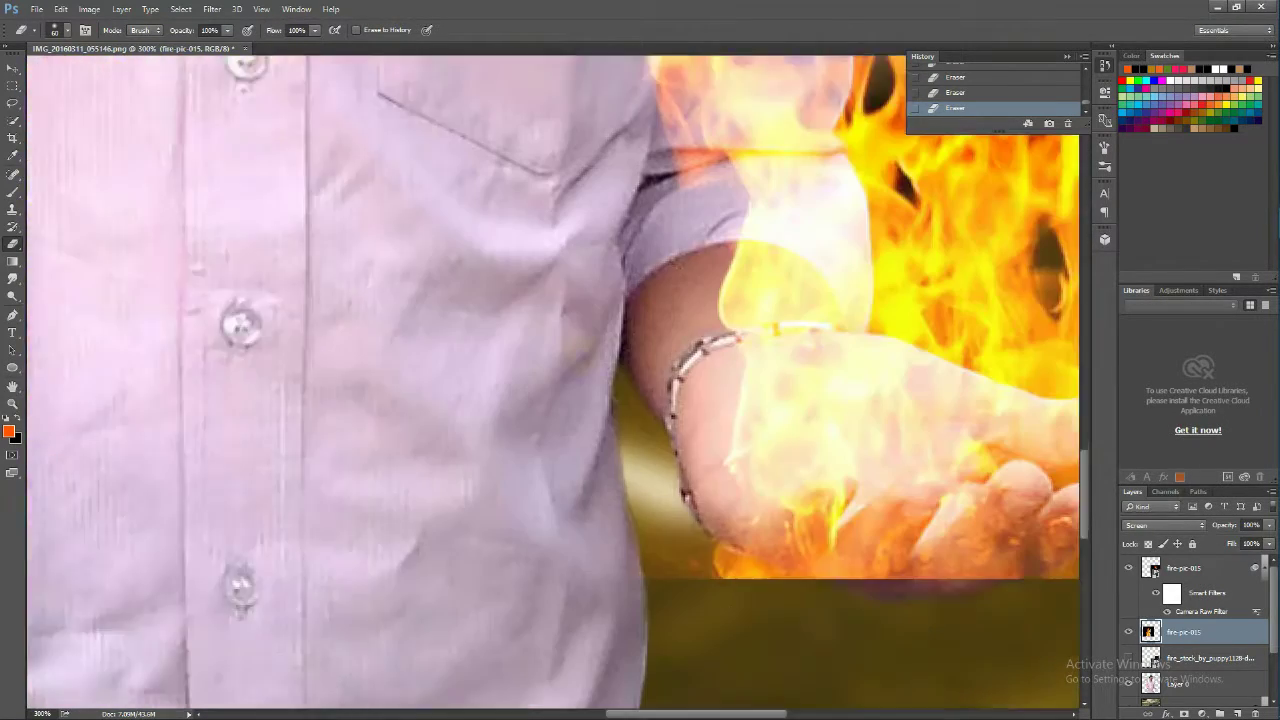
drag(700, 340, 325, 275)
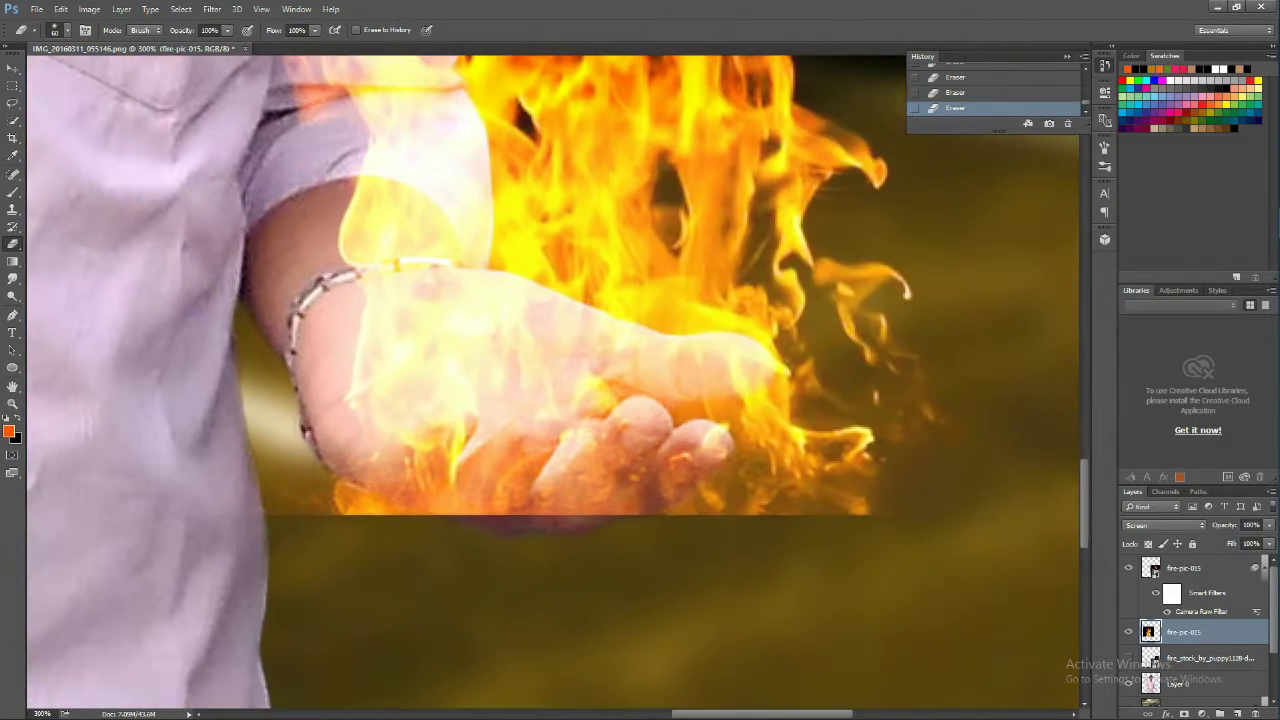
click(310, 490)
click(603, 280)
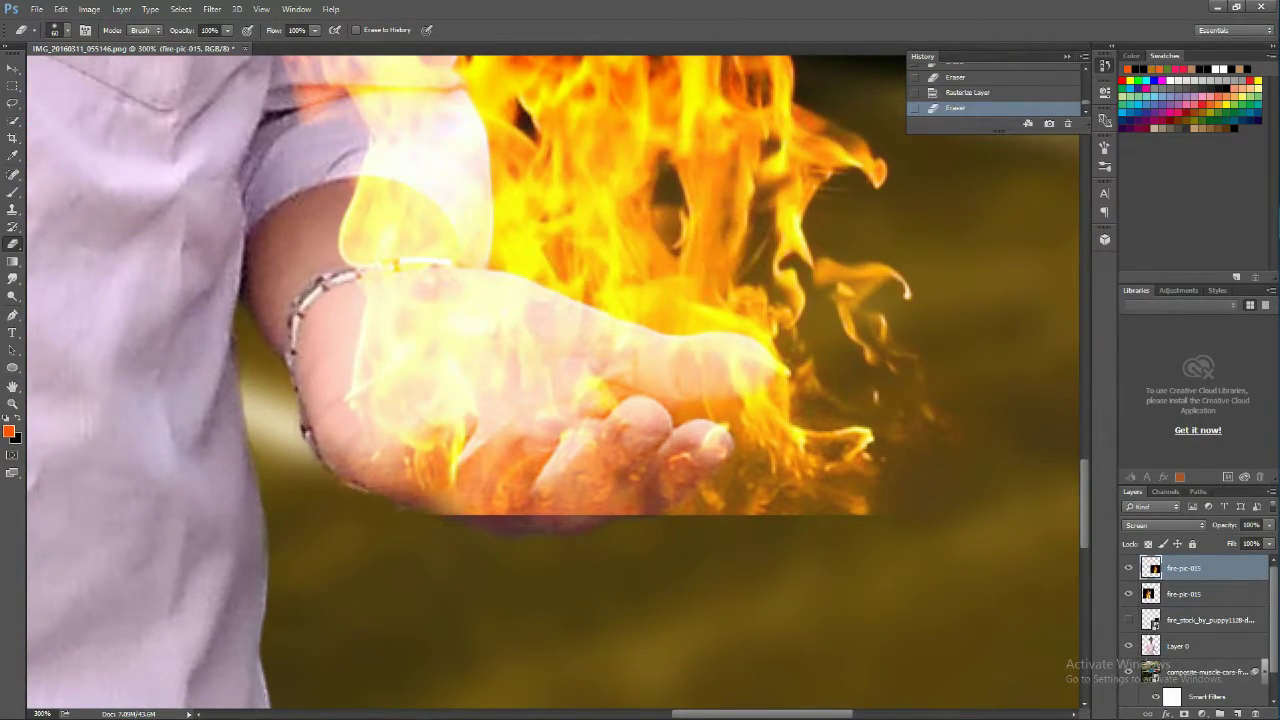
scroll(640, 380, right, 2)
mouse_move(740, 270)
mouse_down()
mouse_move(560, 500)
mouse_move(650, 120)
mouse_up()
Zoom out to review the poster, inspect the right-hand fire closely, then view the whole composite.
scroll(666, 331, up, 2)
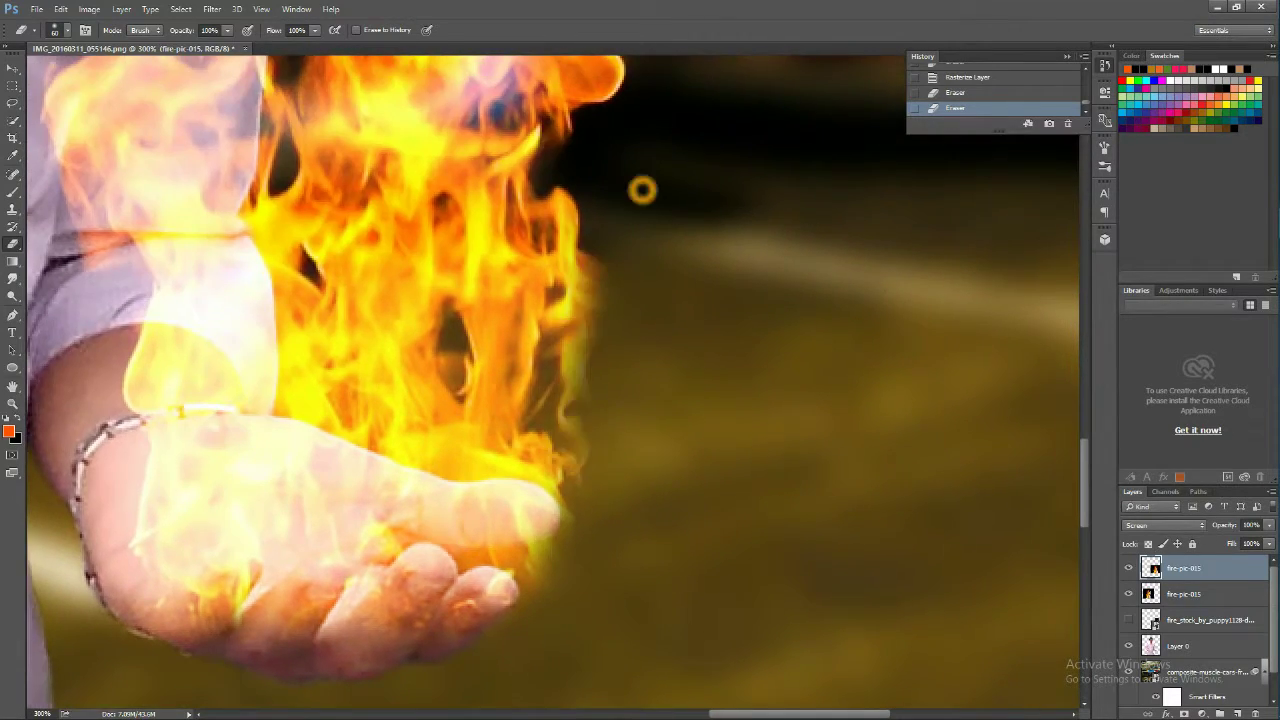
key(ctrl+minus)
key(ctrl+minus)
key(ctrl+minus)
key(ctrl+minus)
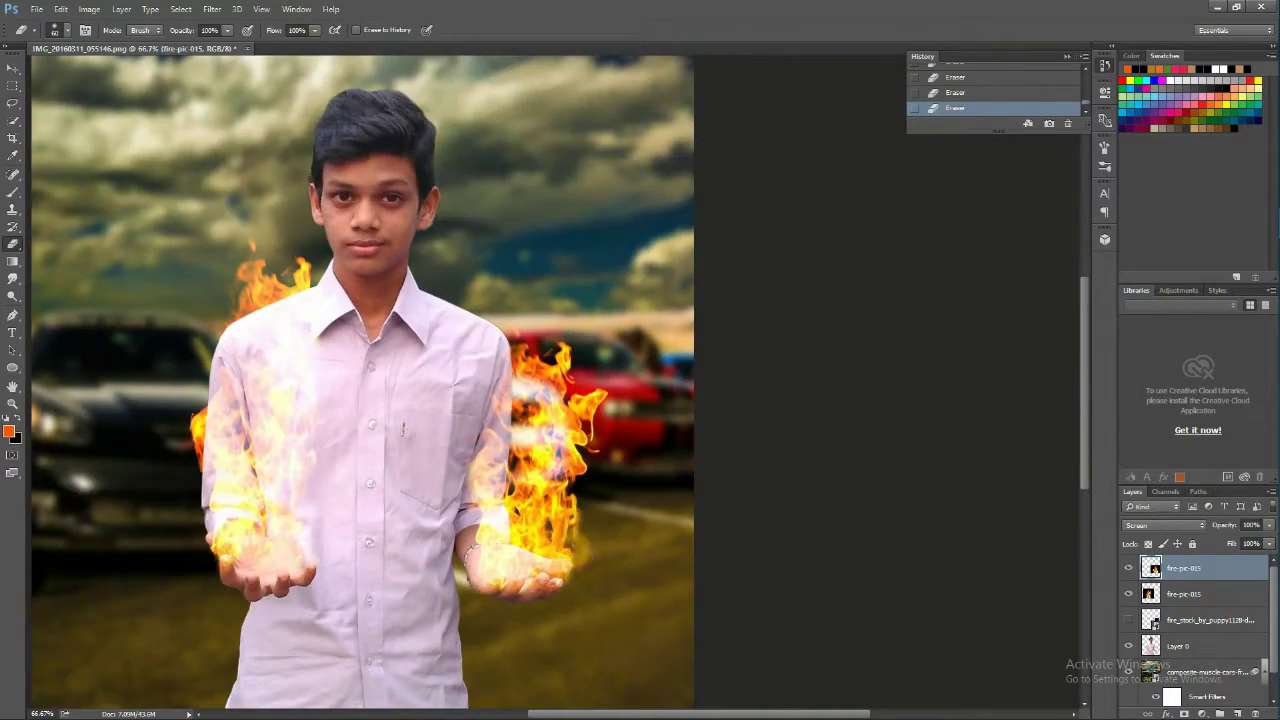
key(ctrl+plus)
key(ctrl+plus)
key(ctrl+plus)
scroll(357, 614, down, 2)
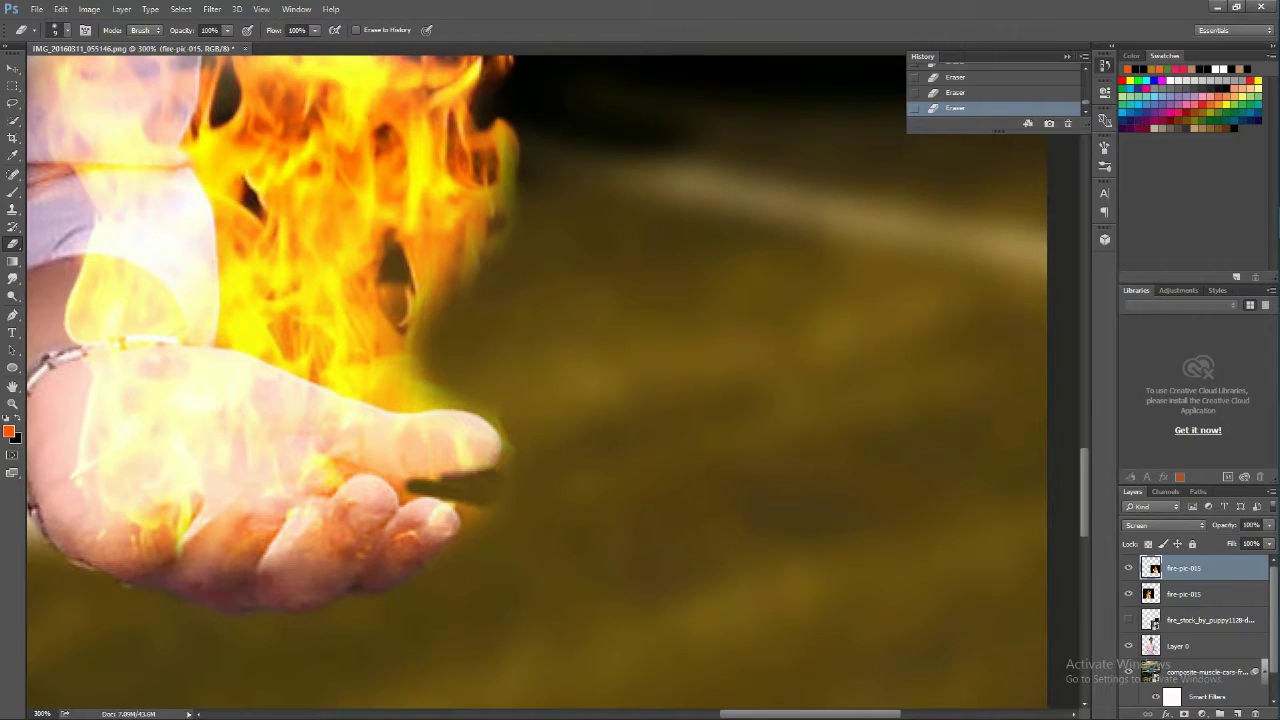
key(ctrl+minus)
key(ctrl+minus)
key(ctrl+minus)
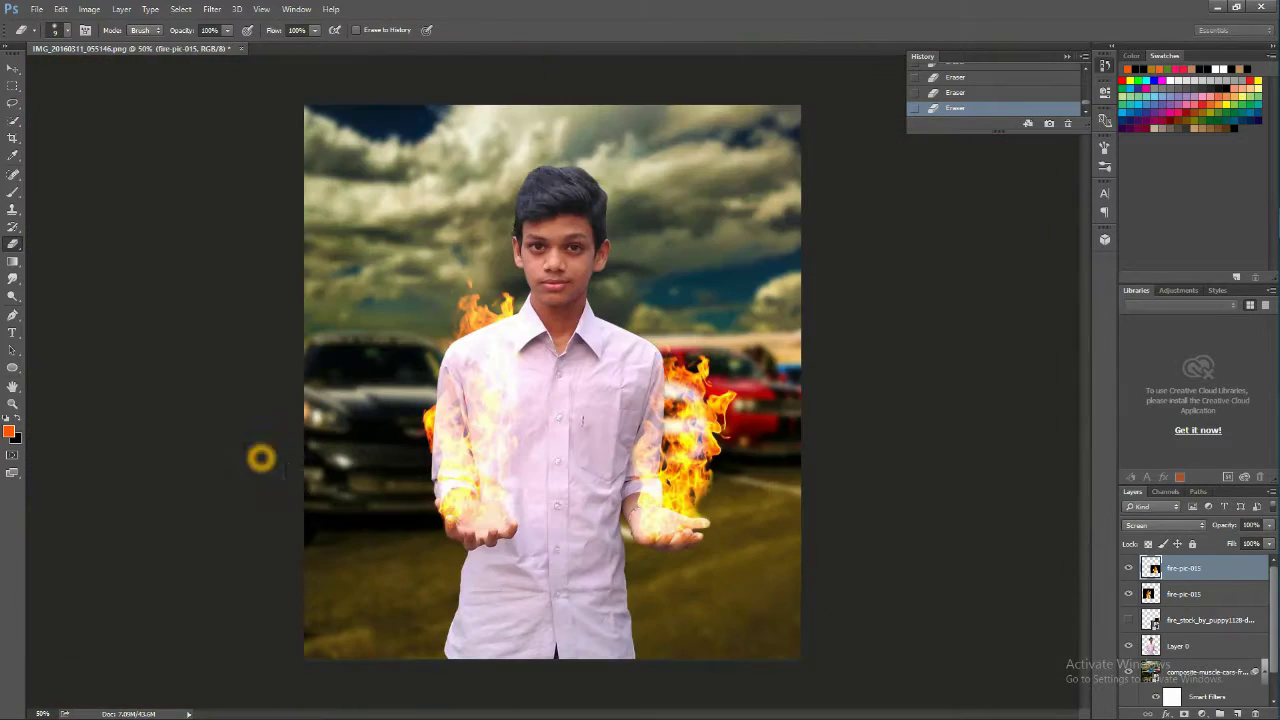
Warm the colour temperature of the boy's Layer 0 with Camera Raw.
scroll(1195, 620, down, 1)
click(1178, 616)
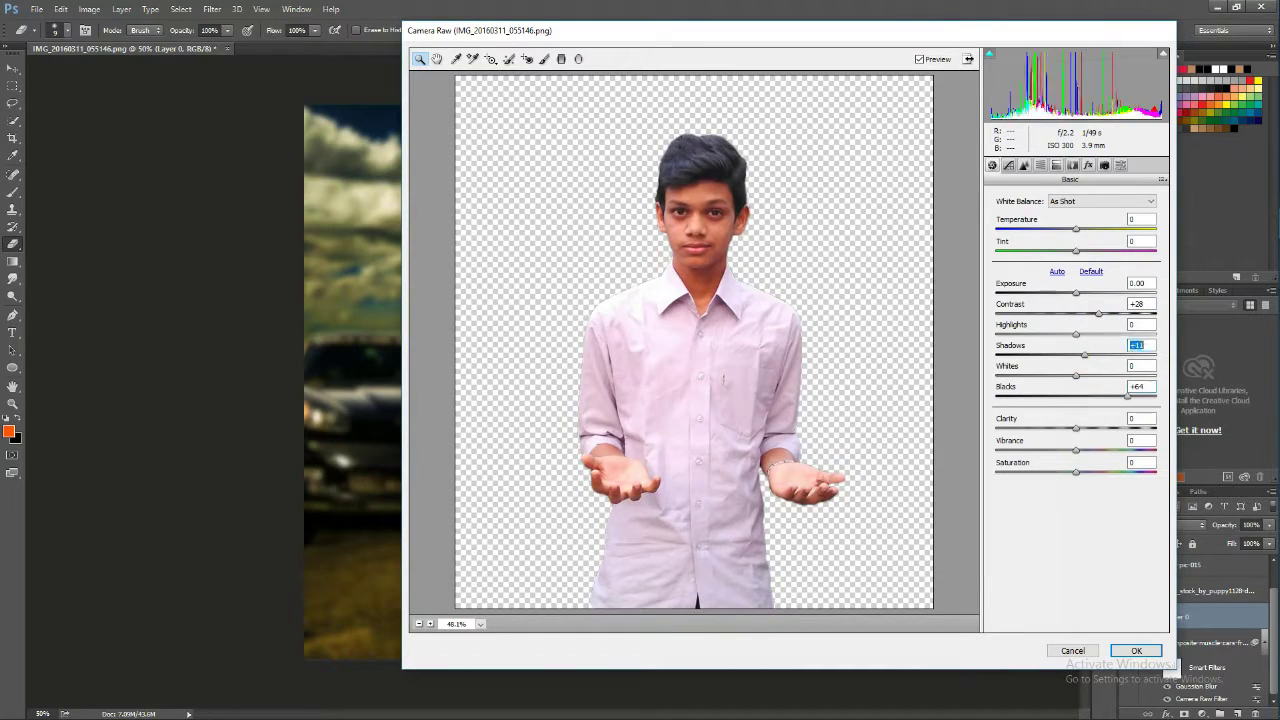
drag(1076, 229, 1090, 232)
click(1136, 651)
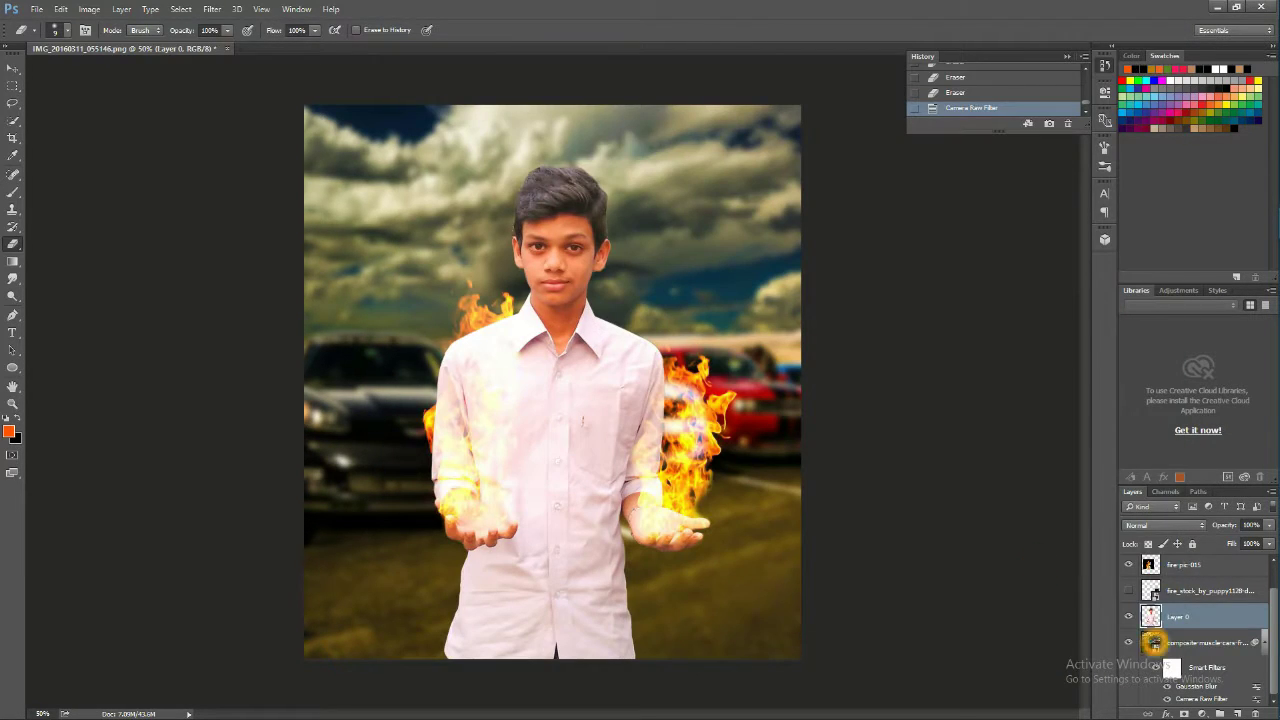
Try a more saturated, yellow Camera Raw grade, then revert to the earlier grade in History.
key(ctrl+alt+f)
drag(1166, 443, 1174, 446)
click(1136, 651)
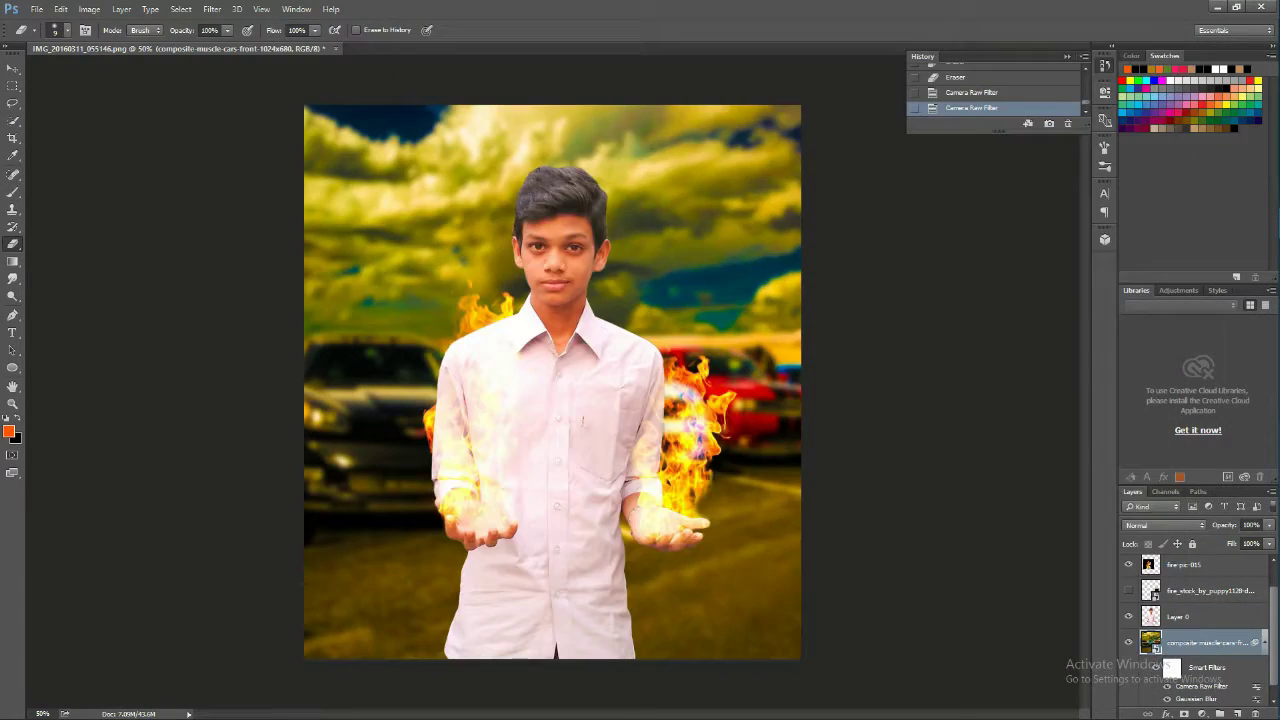
click(960, 110)
click(960, 95)
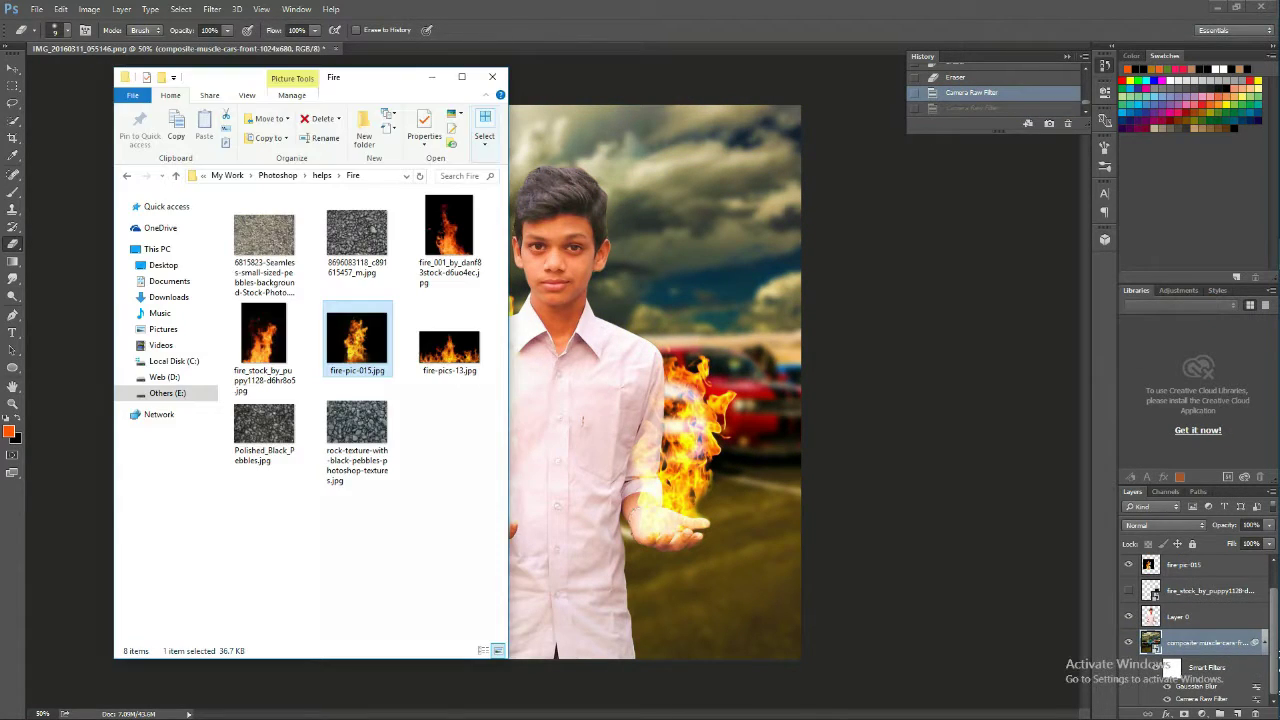
Place fire-pic-015 as a new layer higher in the stack, enlarged over the boy and rotated about 29°.
mouse_move(357, 329)
mouse_down()
mouse_move(797, 350)
mouse_move(345, 436)
mouse_up()
key(Return)
drag(1180, 556, 1185, 580)
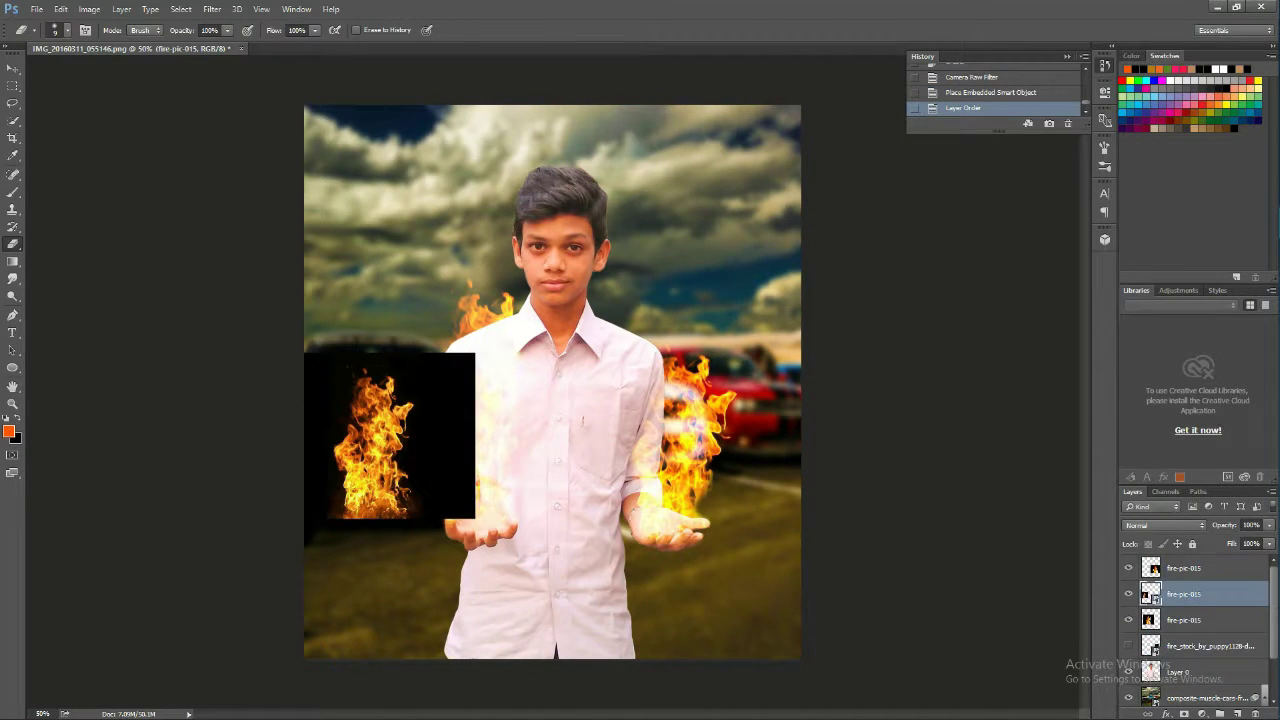
key(ctrl+t)
drag(383, 437, 483, 450)
mouse_move(386, 551)
mouse_down()
mouse_move(363, 527)
mouse_move(658, 278)
mouse_up()
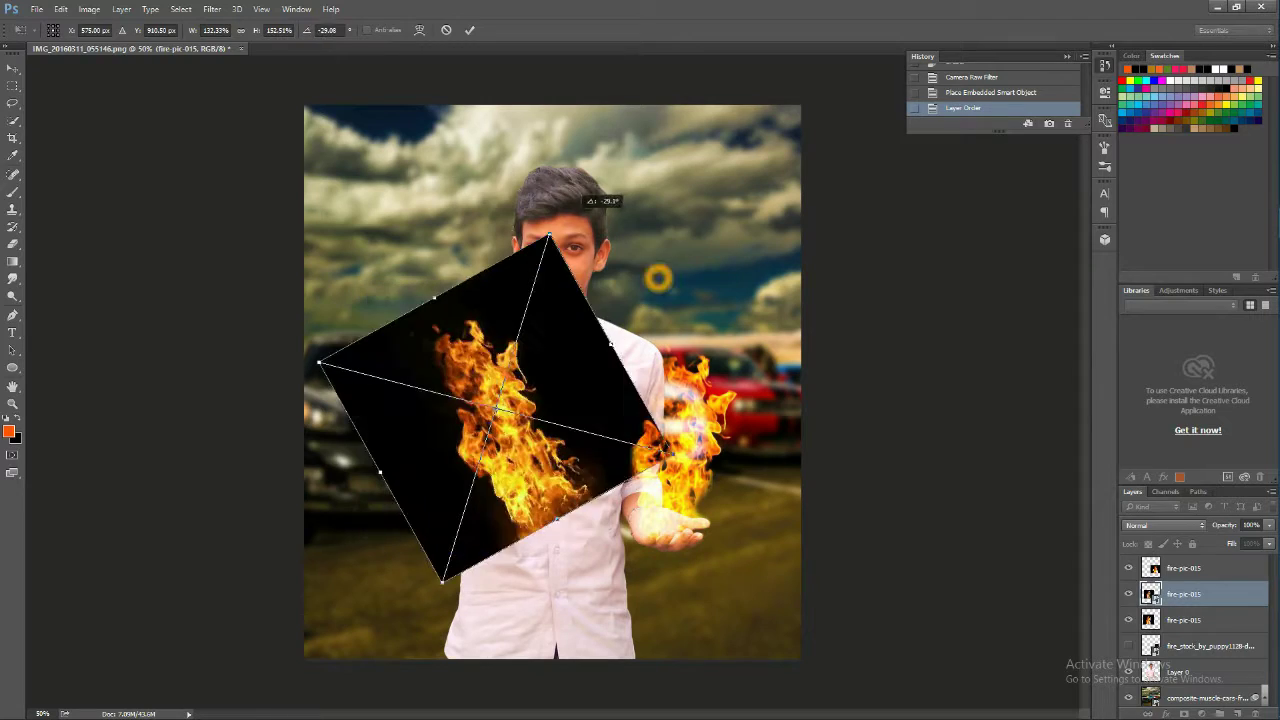
drag(310, 366, 355, 375)
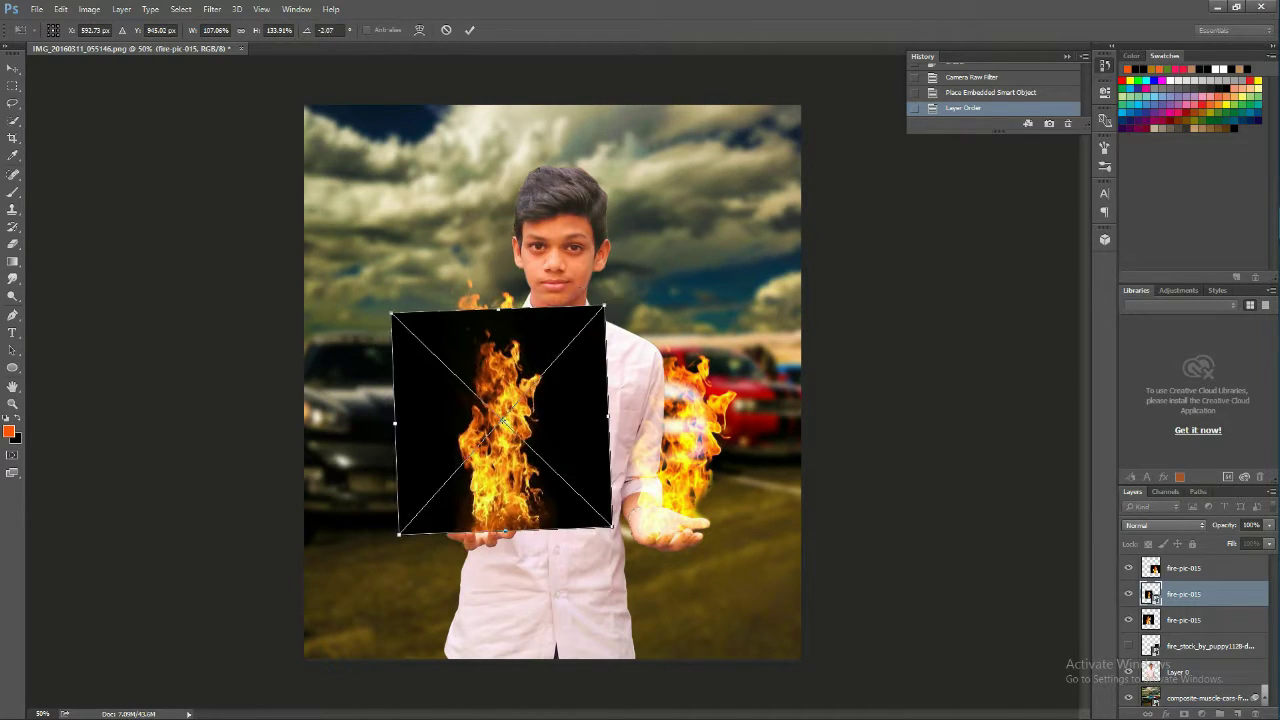
Blend the new fire layer in Screen mode and apply a Camera Raw filter to it.
key(Return)
click(1165, 525)
click(1150, 345)
key(e)
click(212, 9)
click(243, 87)
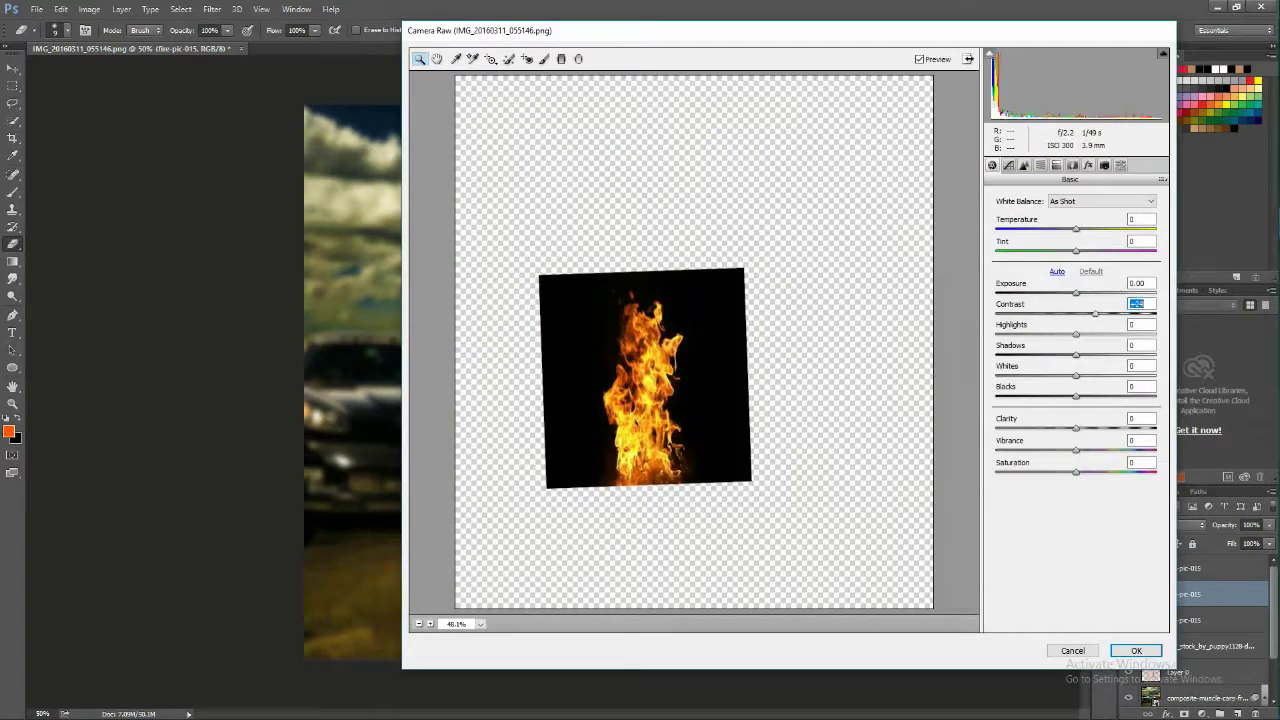
key(Return)
Move the fire left and squeeze it into a thin vertical strip.
key(ctrl+t)
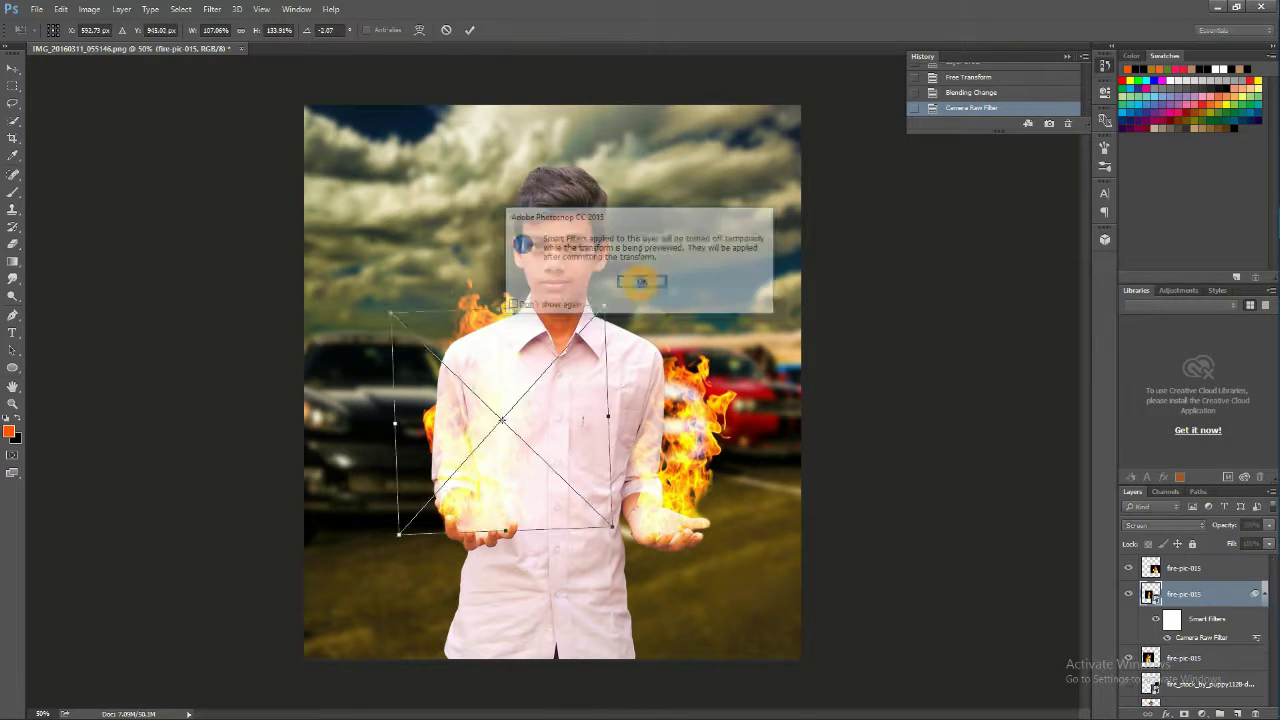
drag(581, 524, 541, 428)
drag(596, 275, 383, 253)
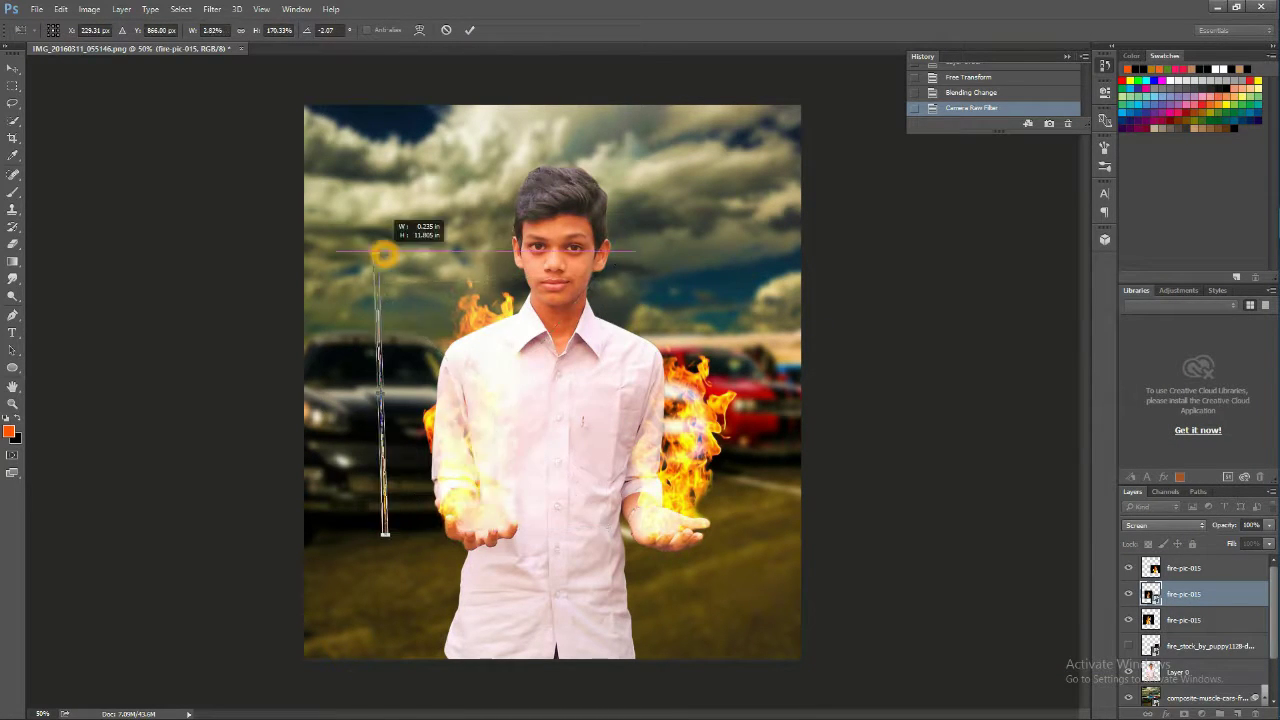
key(Return)
key(e)
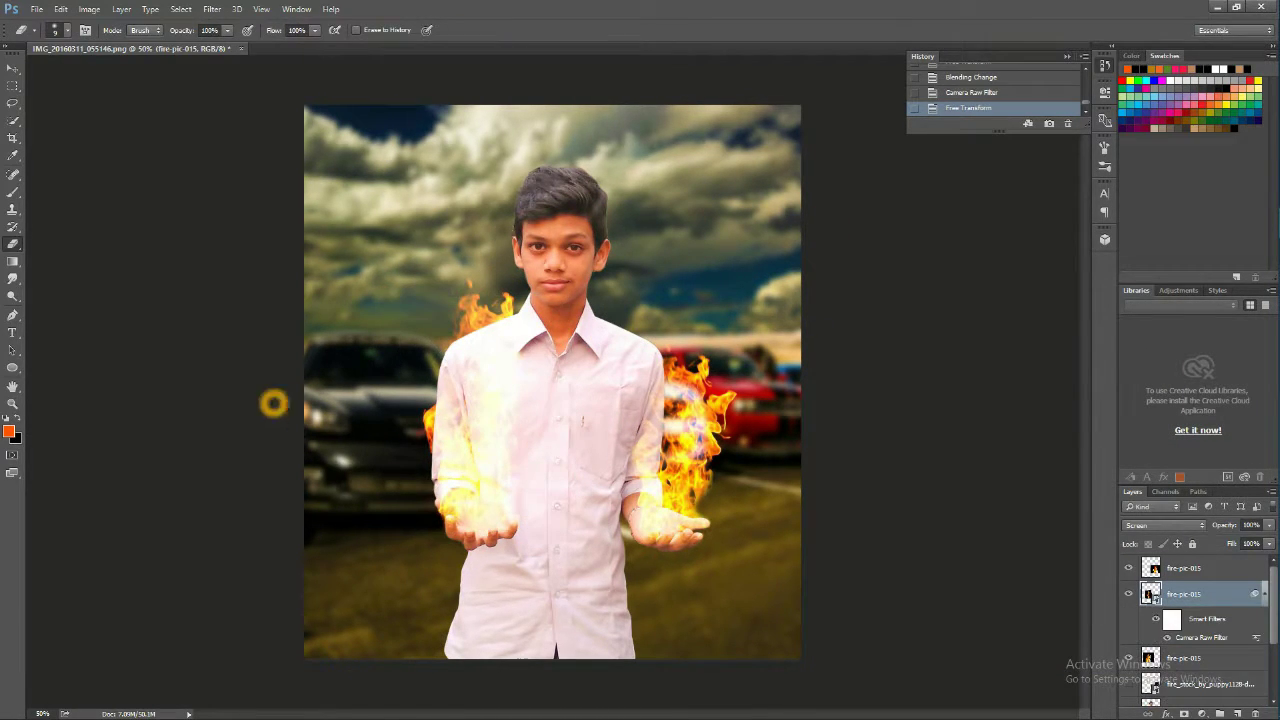
key(alt+Tab)
click(274, 175)
Place a smoke PNG from the Smoke png folder, apply Camera Raw, and delete the smoke_PNG962 layer.
double_click(329, 334)
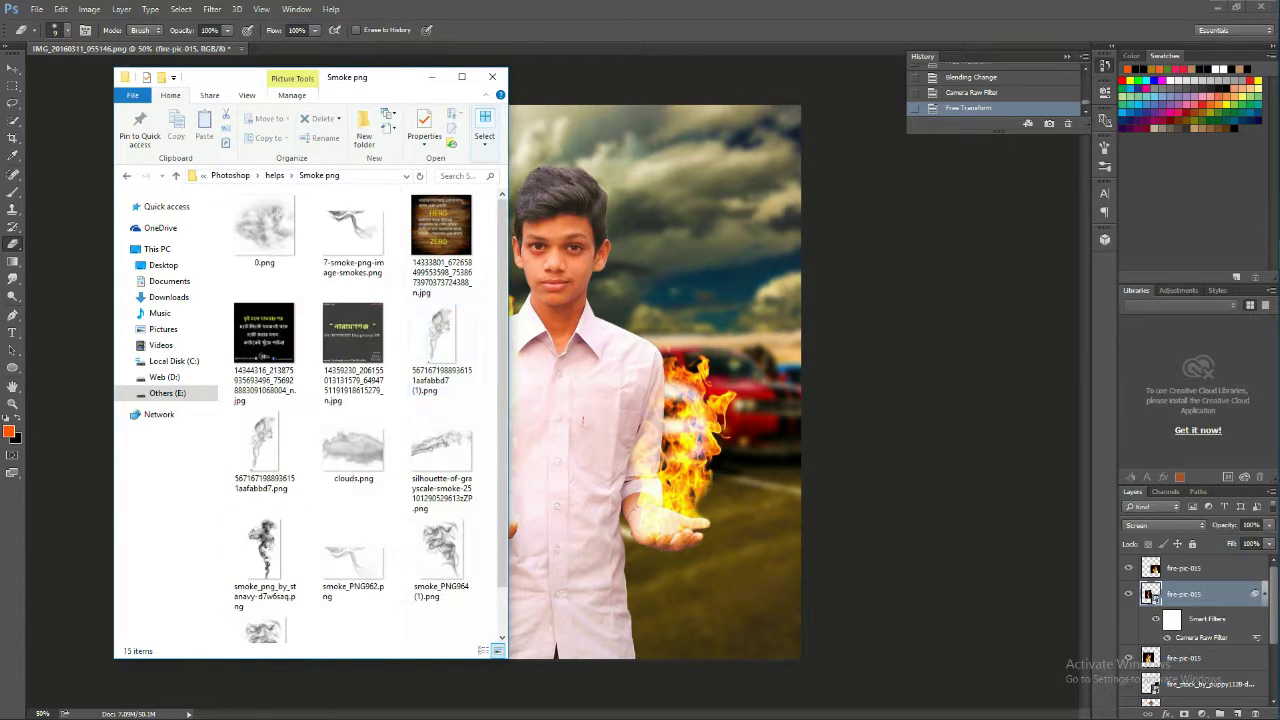
scroll(352, 400, down, 1)
mouse_move(335, 520)
mouse_down()
mouse_move(557, 336)
mouse_move(452, 110)
mouse_move(508, 438)
mouse_move(460, 290)
mouse_up()
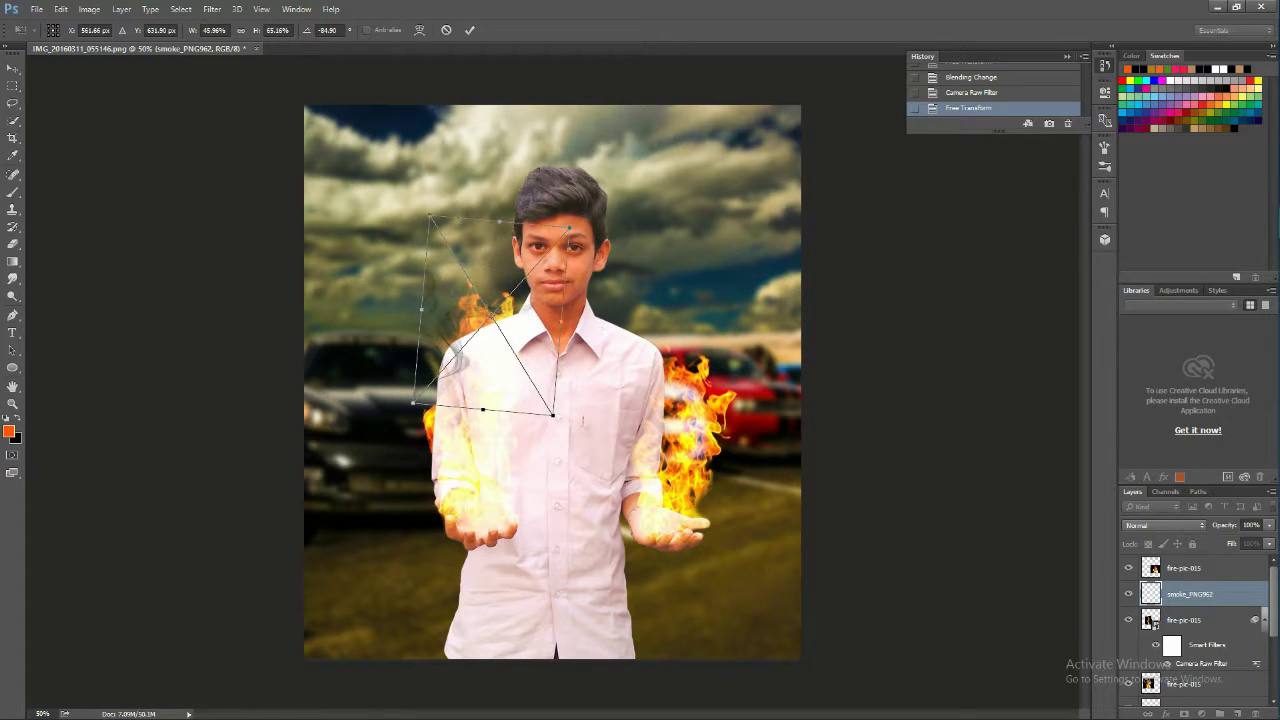
click(463, 31)
click(212, 9)
click(240, 94)
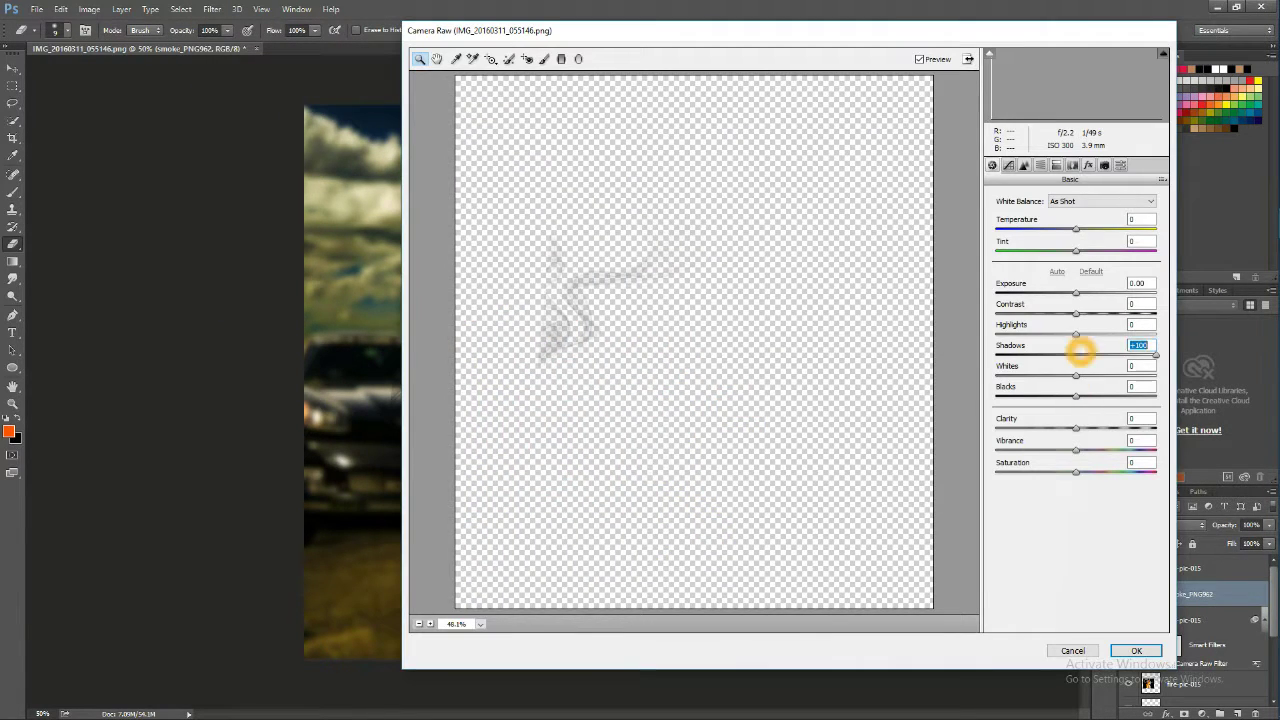
key(Return)
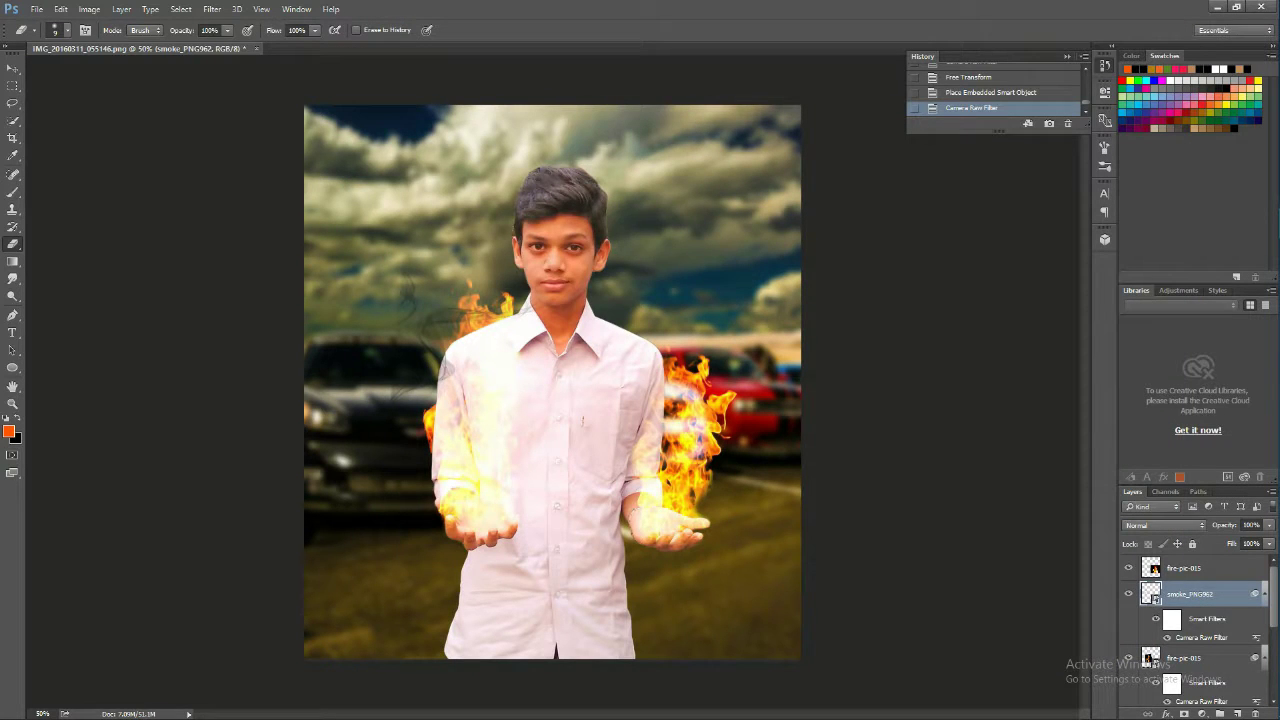
key(Delete)
Drop another smoke image, scale and position it, apply Camera Raw and rasterize it.
mouse_move(357, 486)
mouse_down()
mouse_move(543, 386)
mouse_move(386, 543)
mouse_up()
mouse_move(571, 357)
mouse_down()
mouse_move(520, 205)
mouse_move(523, 337)
mouse_move(514, 177)
mouse_move(506, 314)
mouse_move(504, 238)
mouse_up()
click(467, 30)
click(212, 9)
click(240, 105)
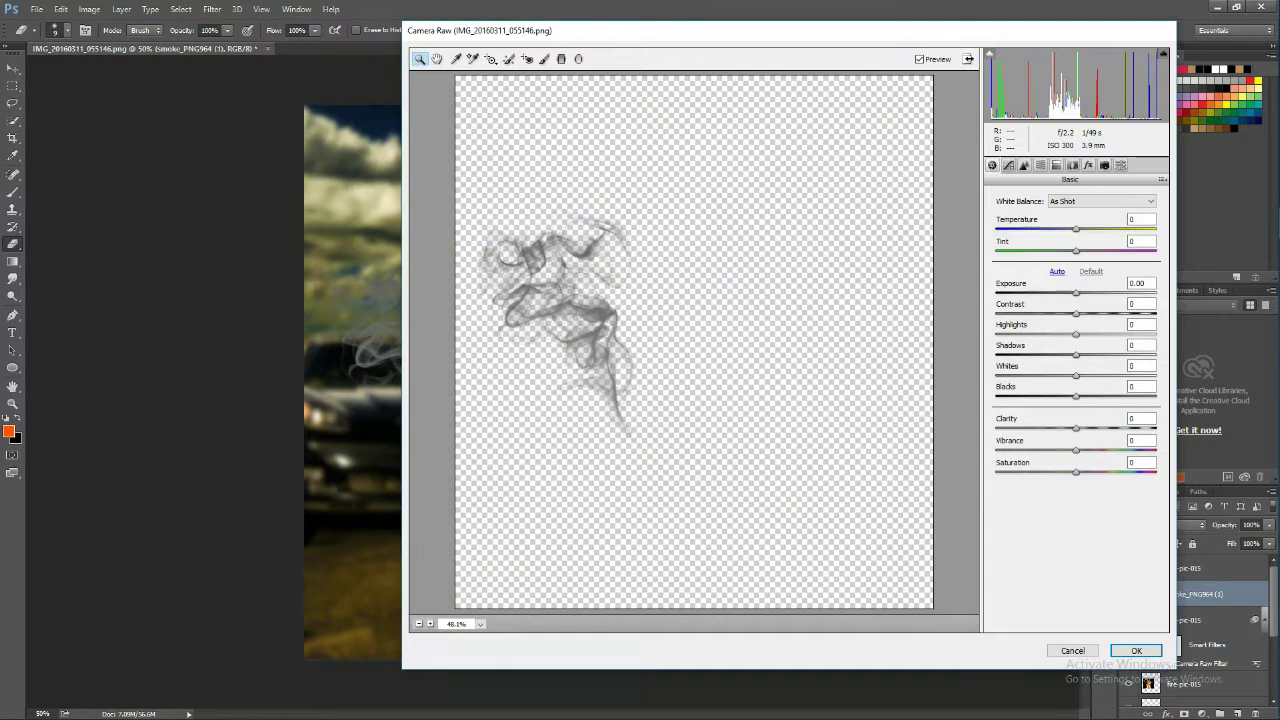
key(Return)
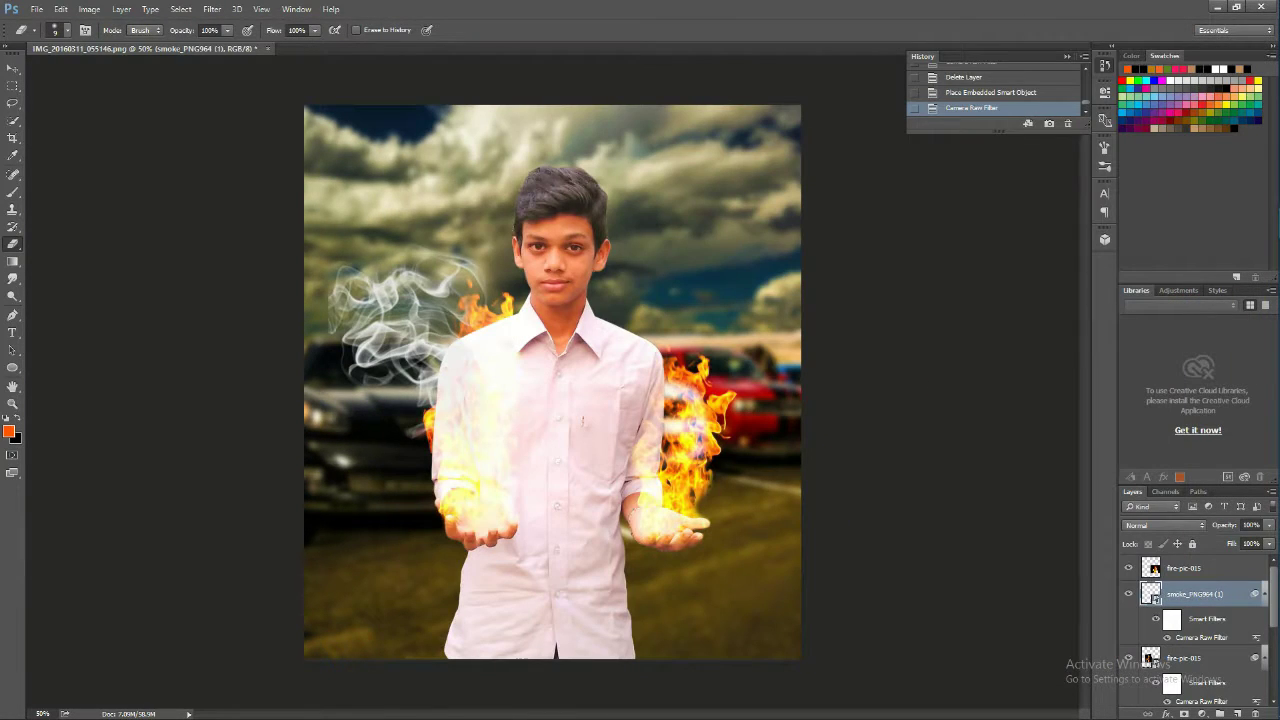
click(400, 350)
Zoom in and erase the smoke's hard upper-left edge.
key(Return)
scroll(400, 350, up, 1)
scroll(390, 362, up, 4)
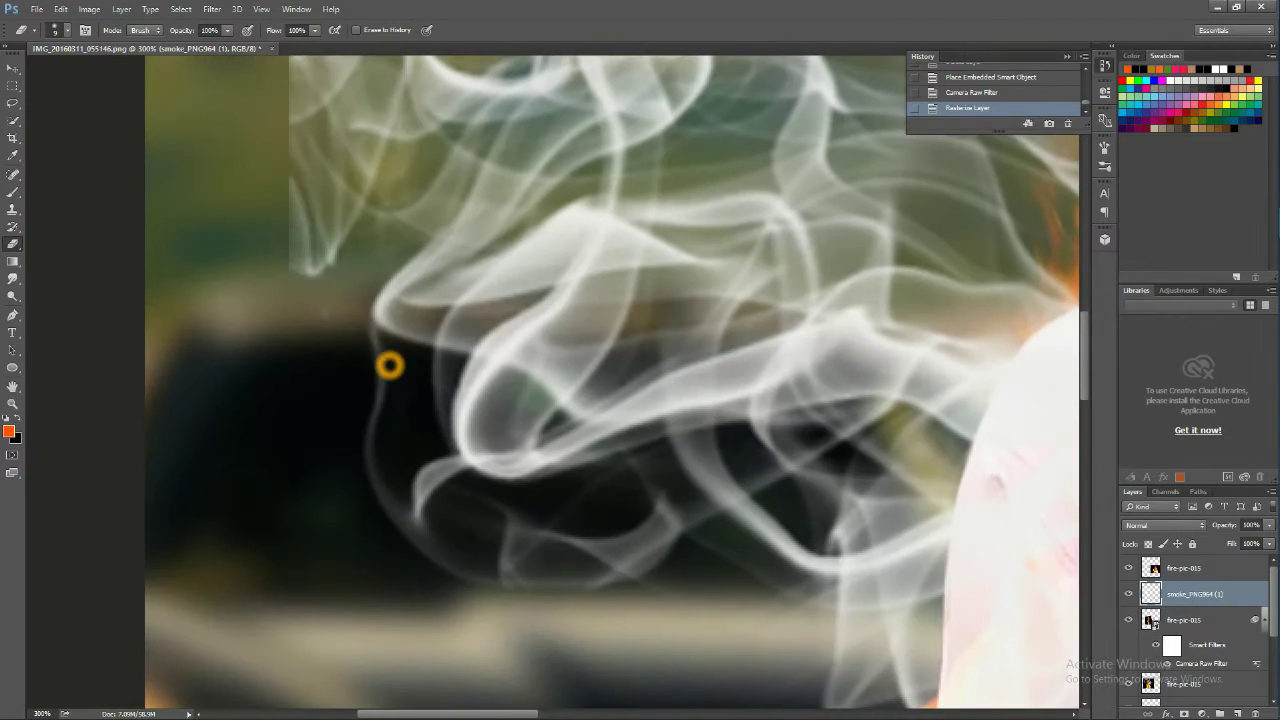
drag(317, 260, 330, 70)
scroll(435, 310, down, 3)
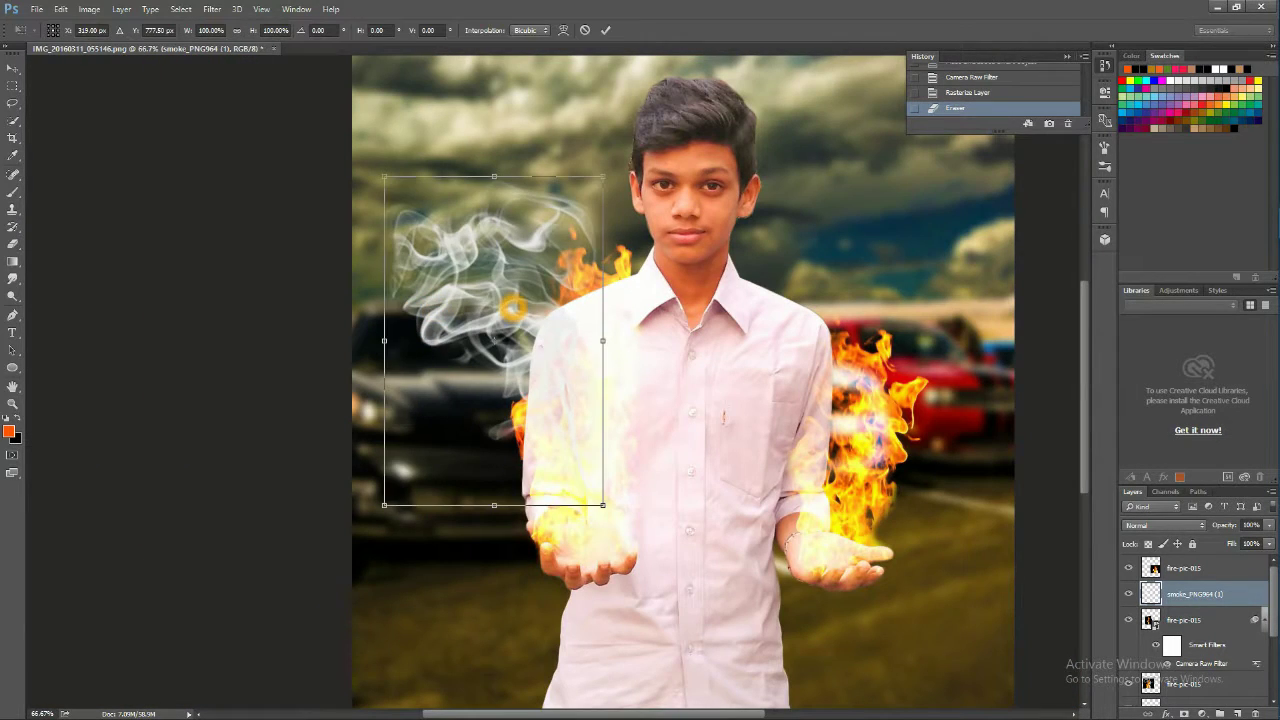
Move the smoke lower-left, then drop a second smoke, widened and tilted over the right arm.
drag(512, 310, 502, 335)
key(Return)
key(e)
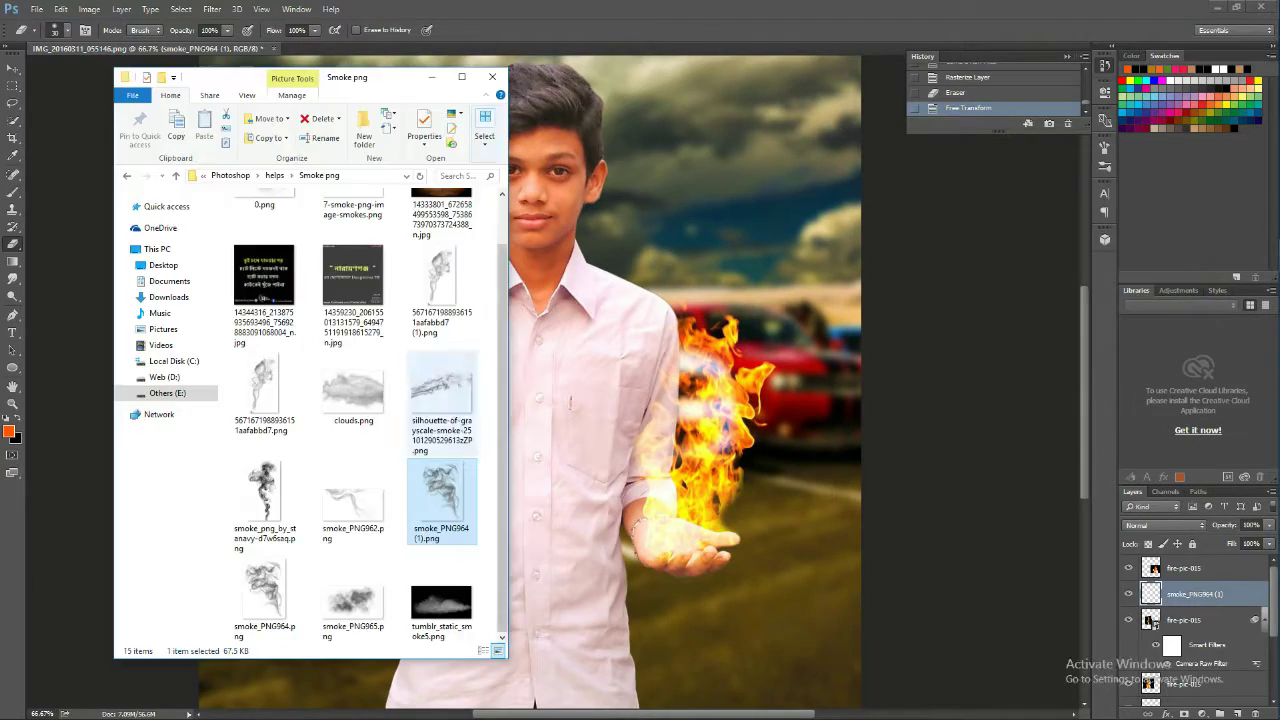
mouse_move(443, 543)
mouse_down()
mouse_move(560, 380)
mouse_move(736, 232)
mouse_up()
mouse_move(686, 524)
mouse_down()
mouse_move(589, 560)
mouse_move(821, 214)
mouse_move(800, 230)
mouse_up()
Brighten the second smoke with Camera Raw and distort it to rise above the right hand.
key(Return)
click(212, 9)
click(250, 102)
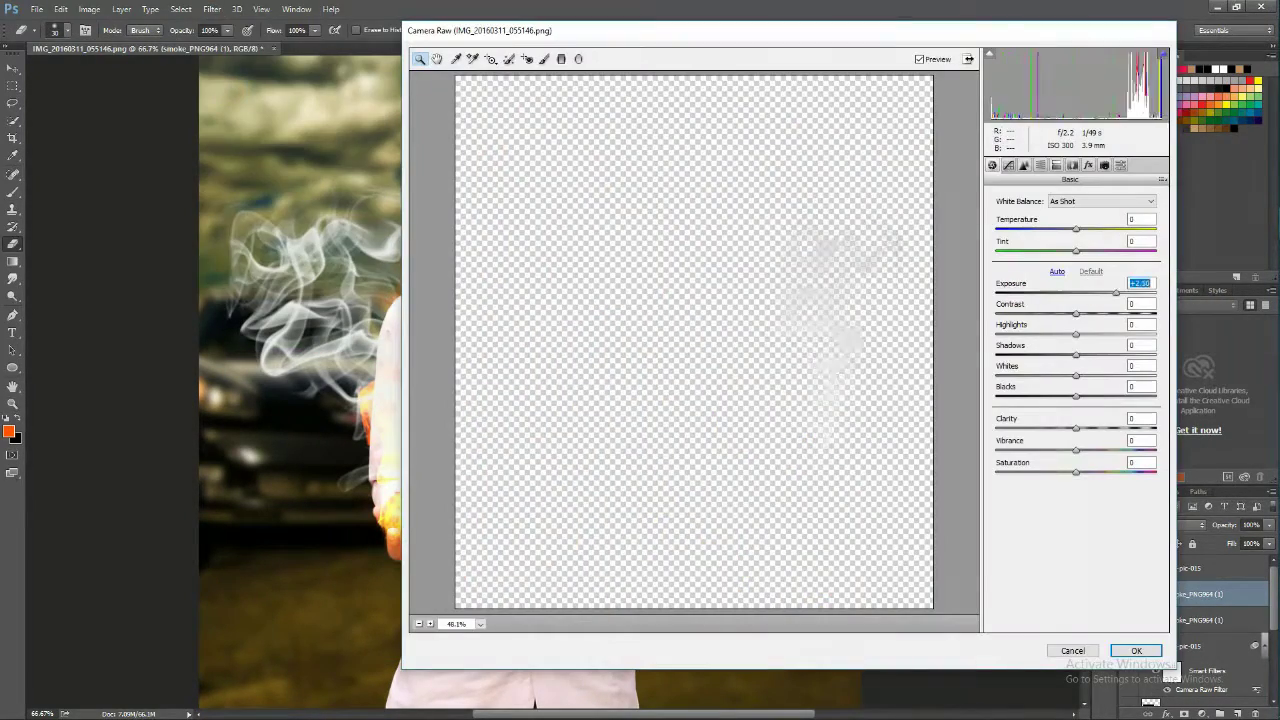
click(1136, 650)
key(ctrl+t)
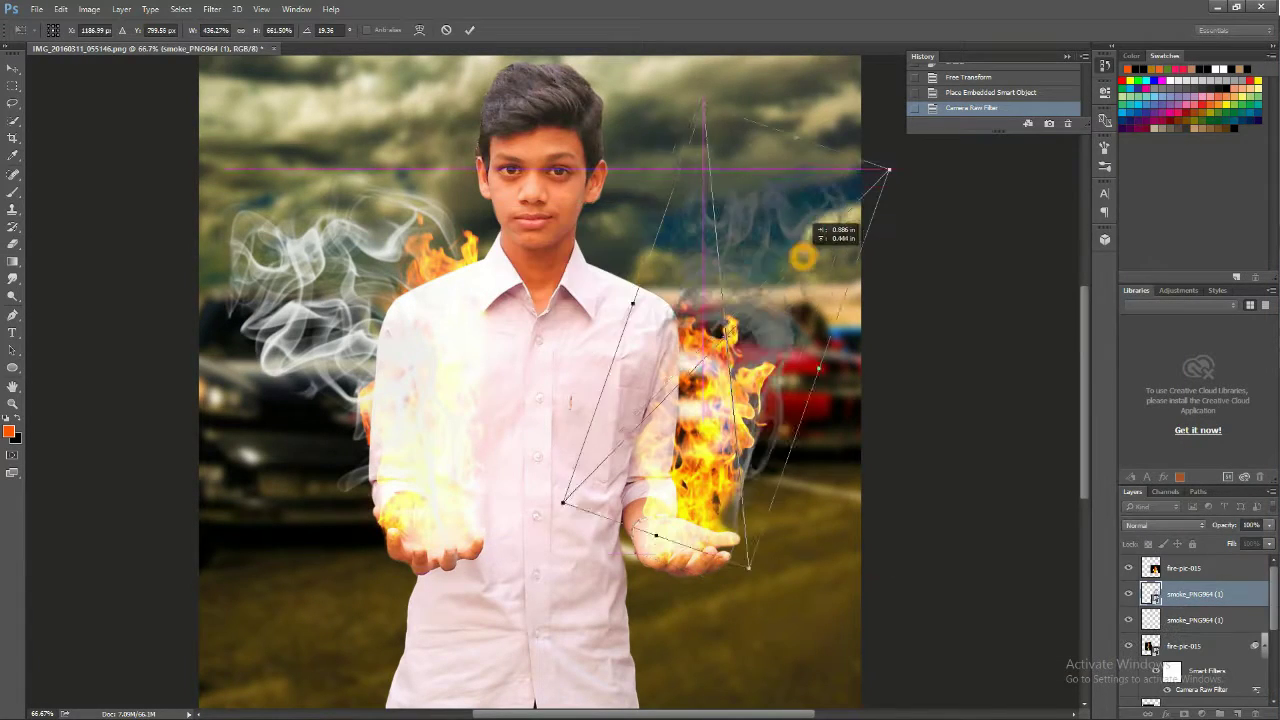
drag(886, 166, 890, 155)
key(Return)
Rasterize the second smoke layer and the fire-pic-015 layer for erasing.
key(ctrl+minus)
key(e)
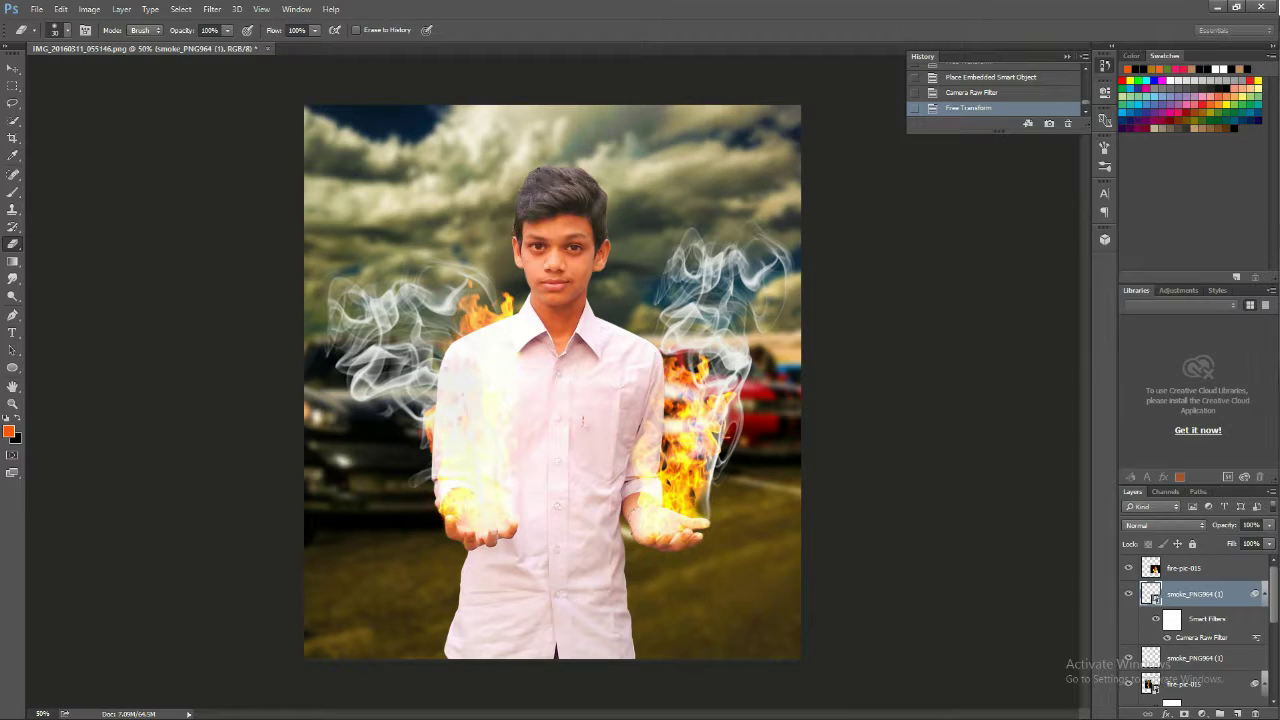
click(735, 265)
key(Return)
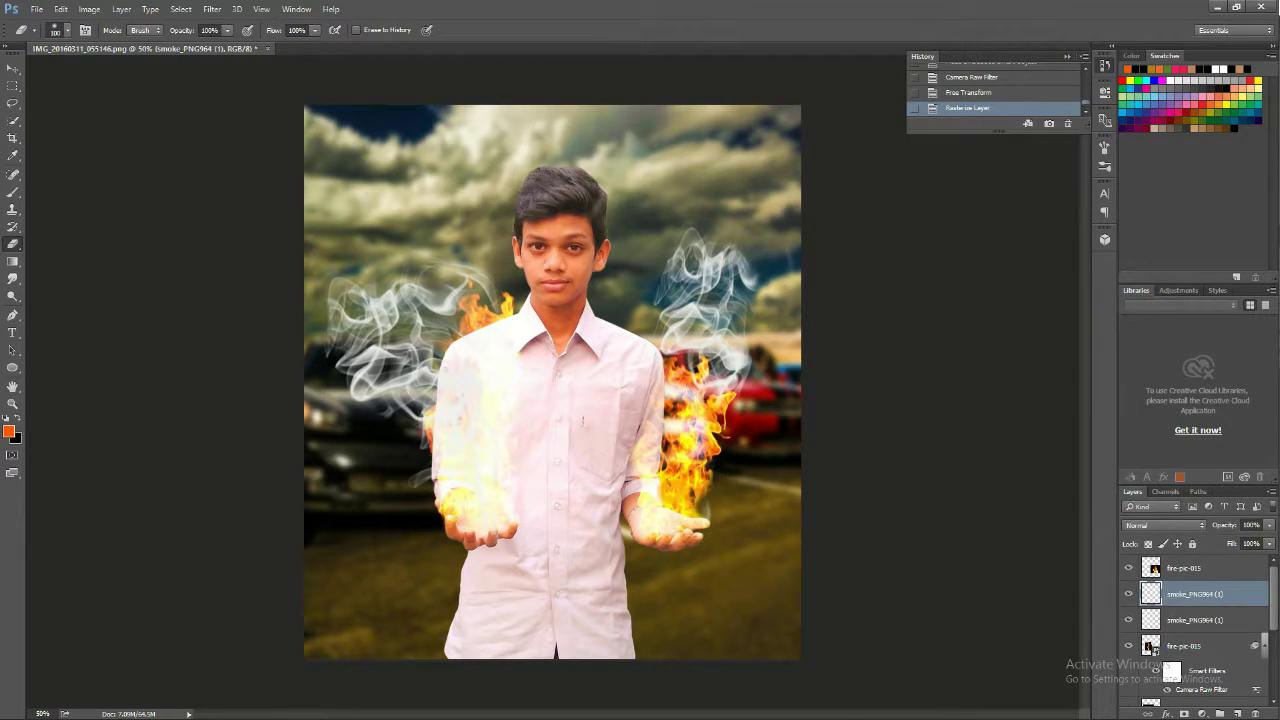
click(1183, 646)
click(414, 477)
key(Return)
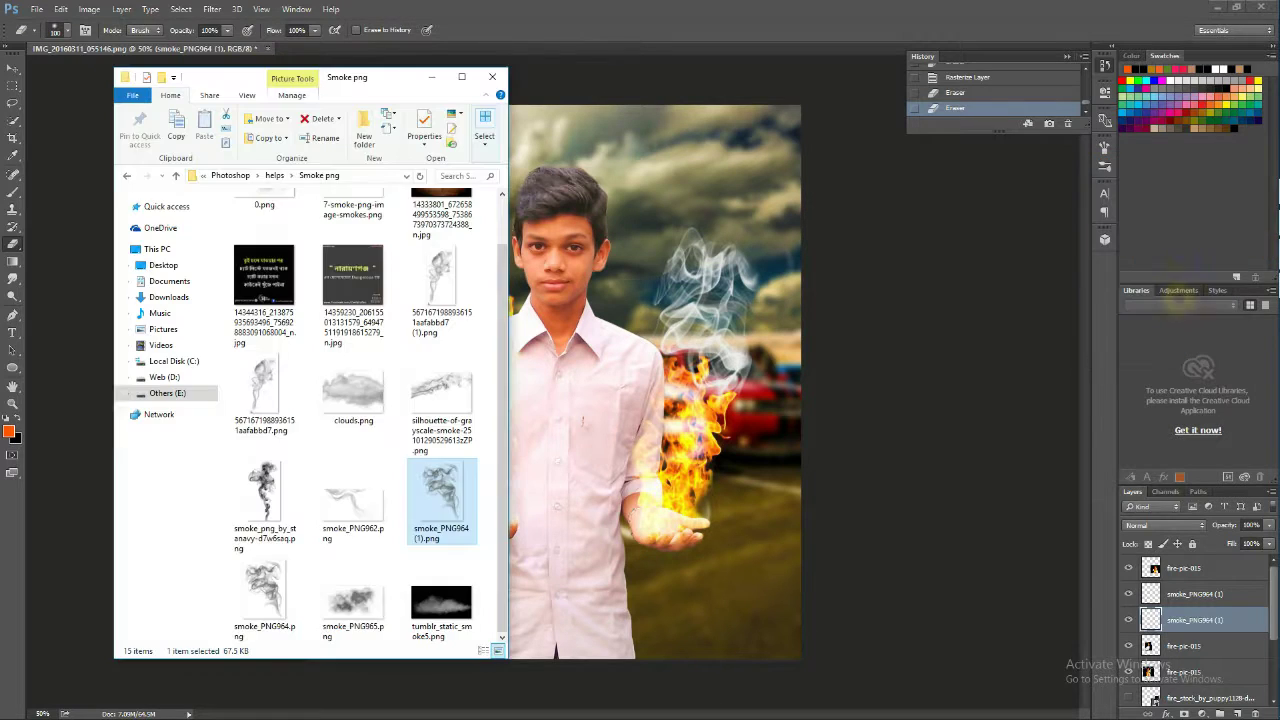
Place the lens-flare image from the helps folder onto the poster and blend it in Screen mode.
click(126, 175)
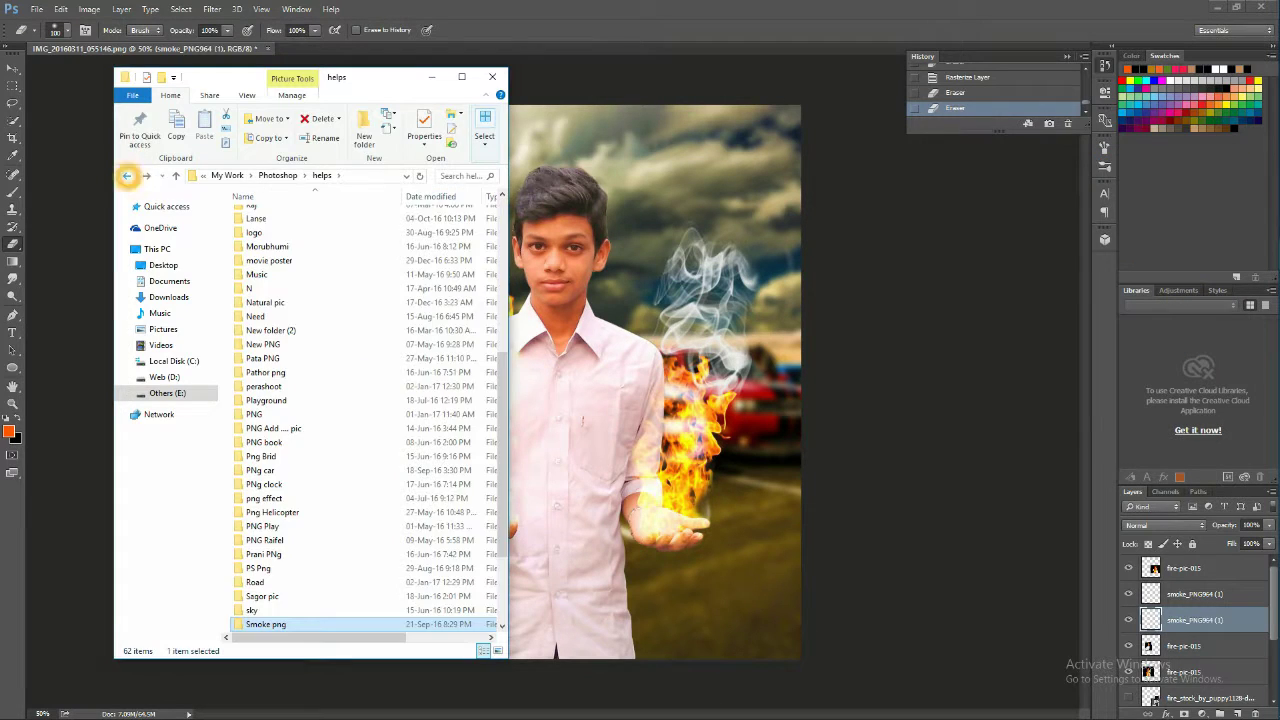
scroll(245, 266, up, 1)
scroll(283, 400, up, 1)
drag(306, 543, 600, 434)
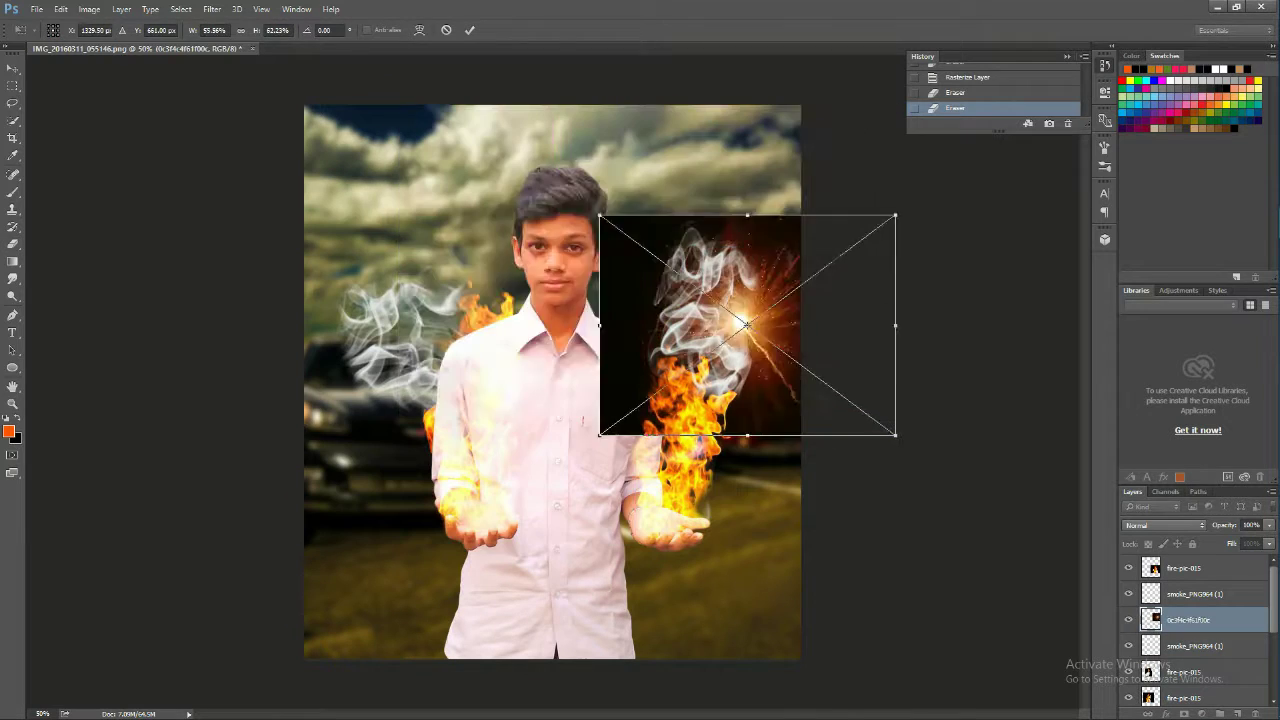
drag(750, 320, 620, 300)
click(471, 30)
click(1165, 525)
click(1133, 346)
Gaussian-blur the flare, move it behind the boy's head, and duplicate the layer for extra glow.
click(212, 9)
click(430, 220)
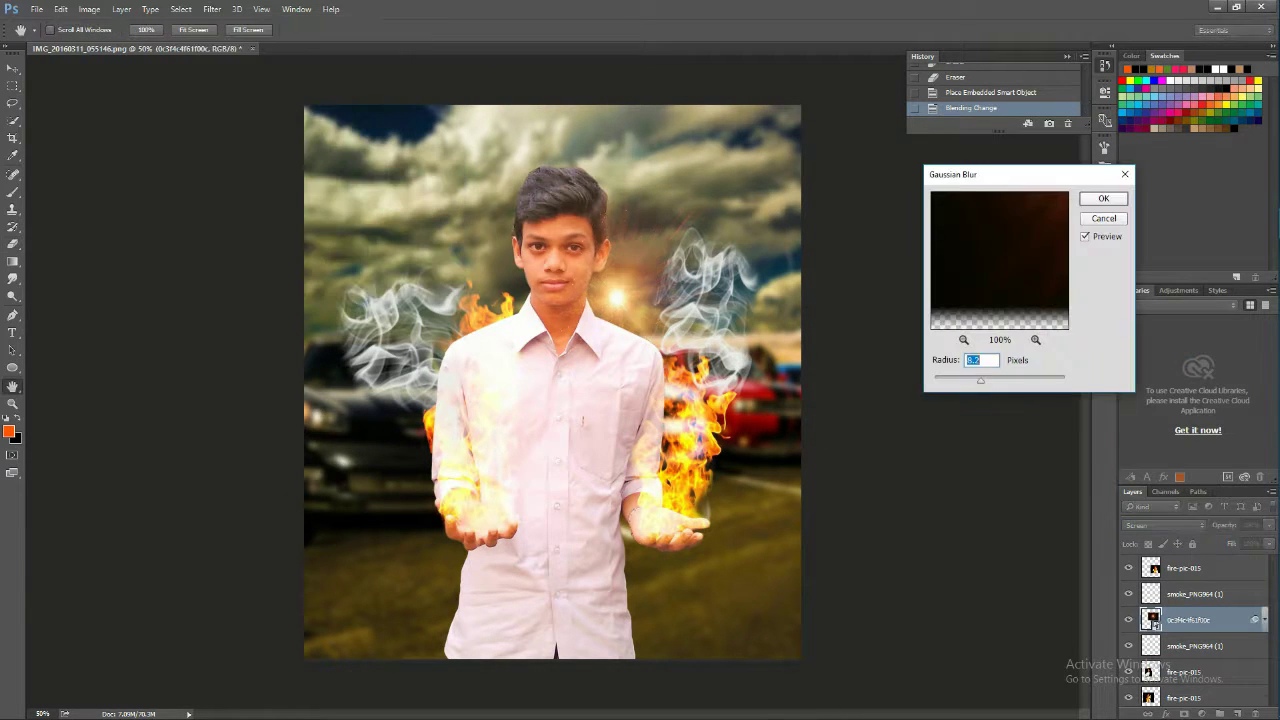
key(Return)
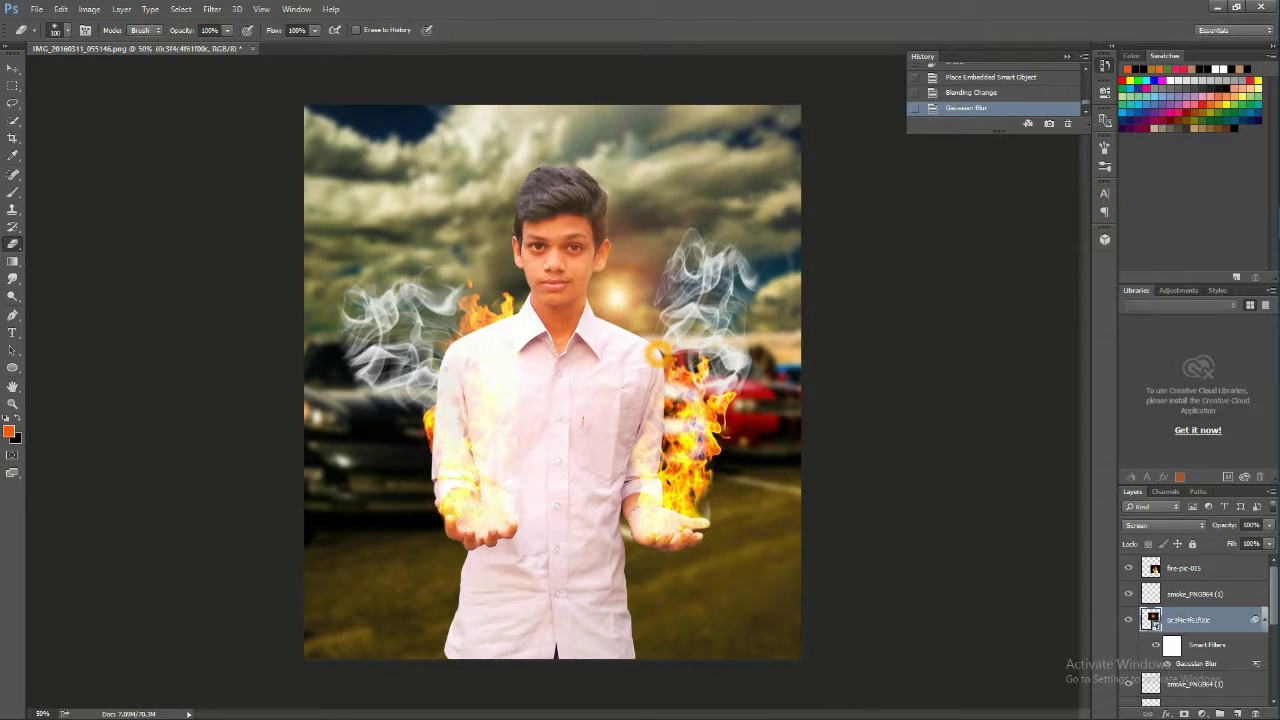
key(ctrl+t)
drag(714, 263, 775, 380)
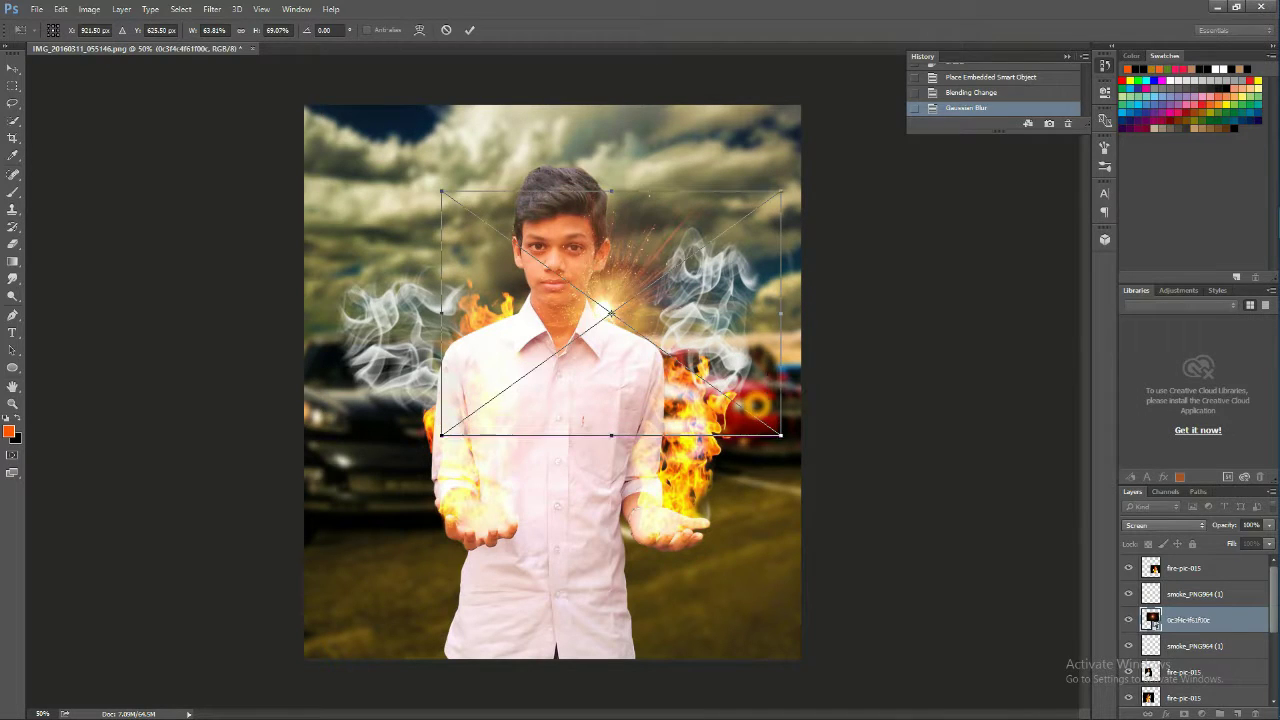
key(Return)
key(e)
key(ctrl+j)
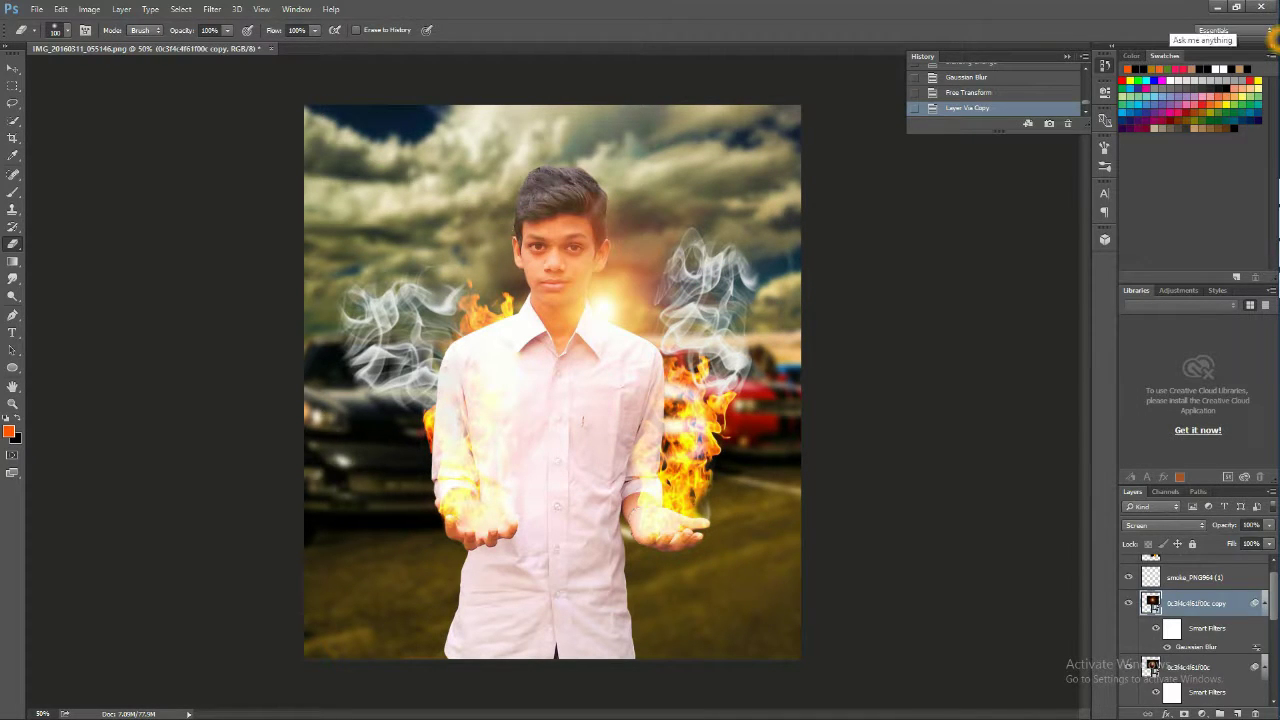
click(1128, 603)
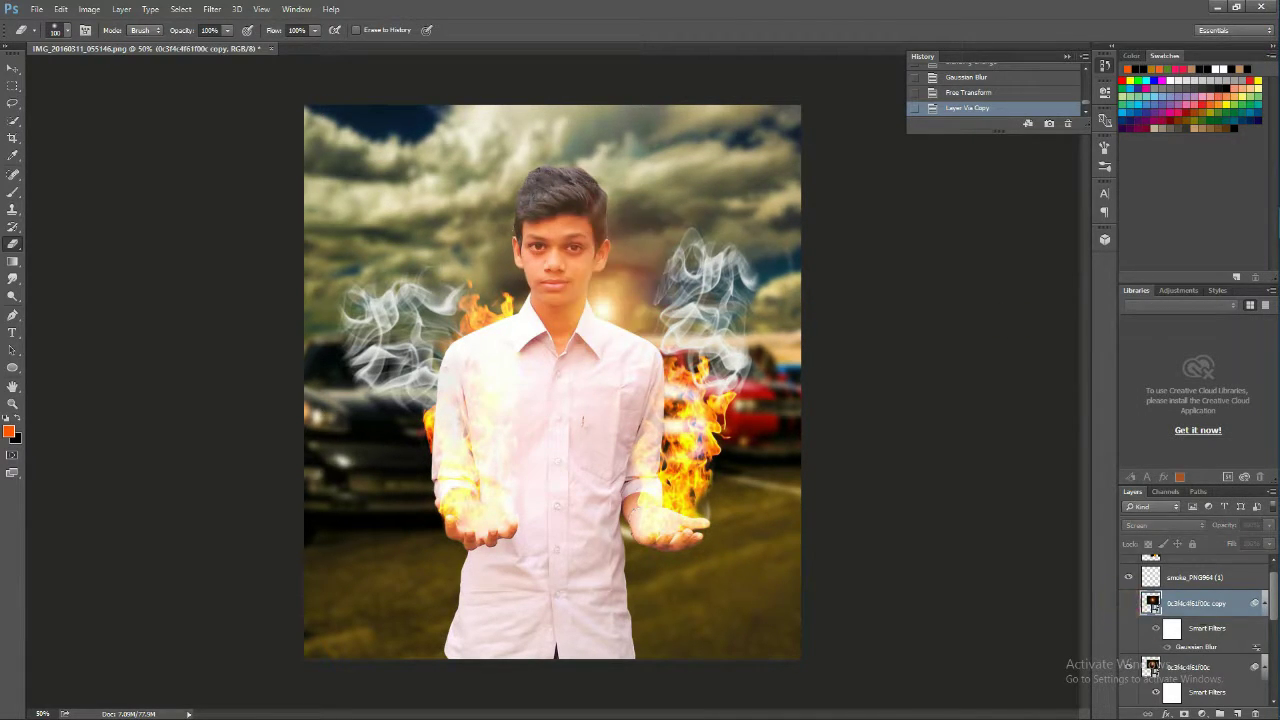
click(1128, 603)
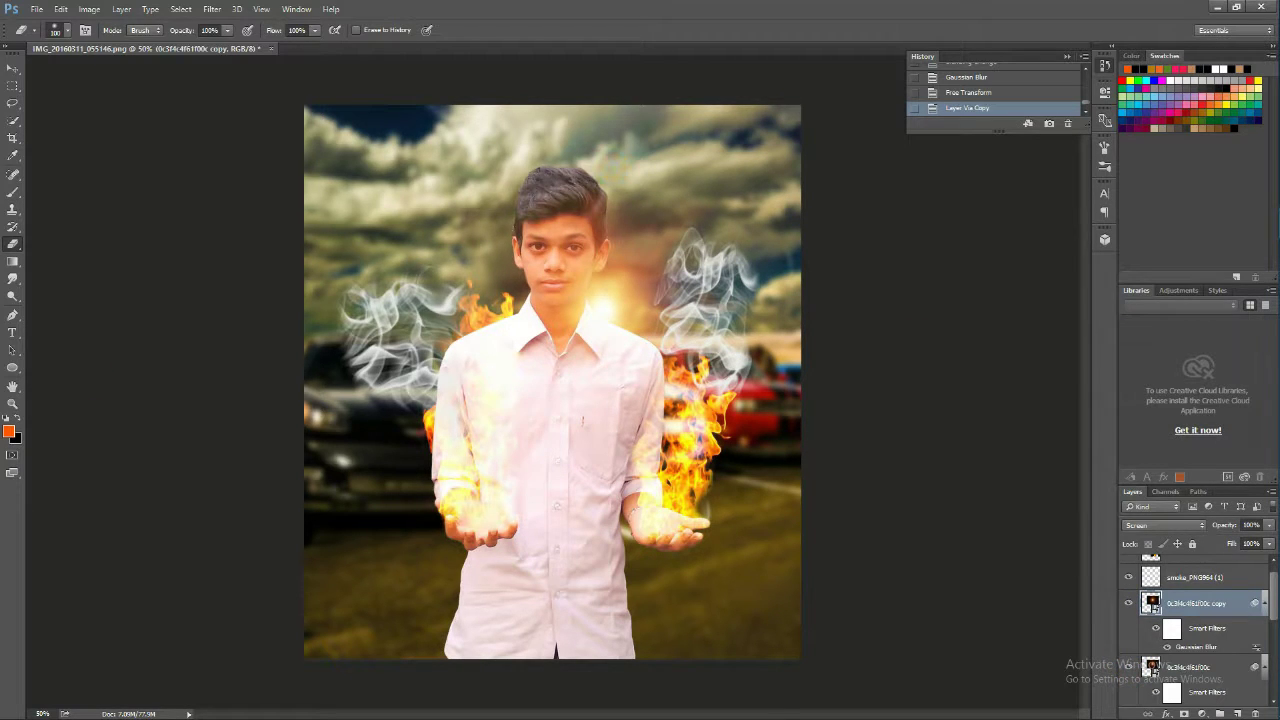
Save the poster as a JPEG, accepting the default JPEG quality options.
click(36, 9)
click(71, 157)
click(250, 262)
click(420, 391)
click(520, 411)
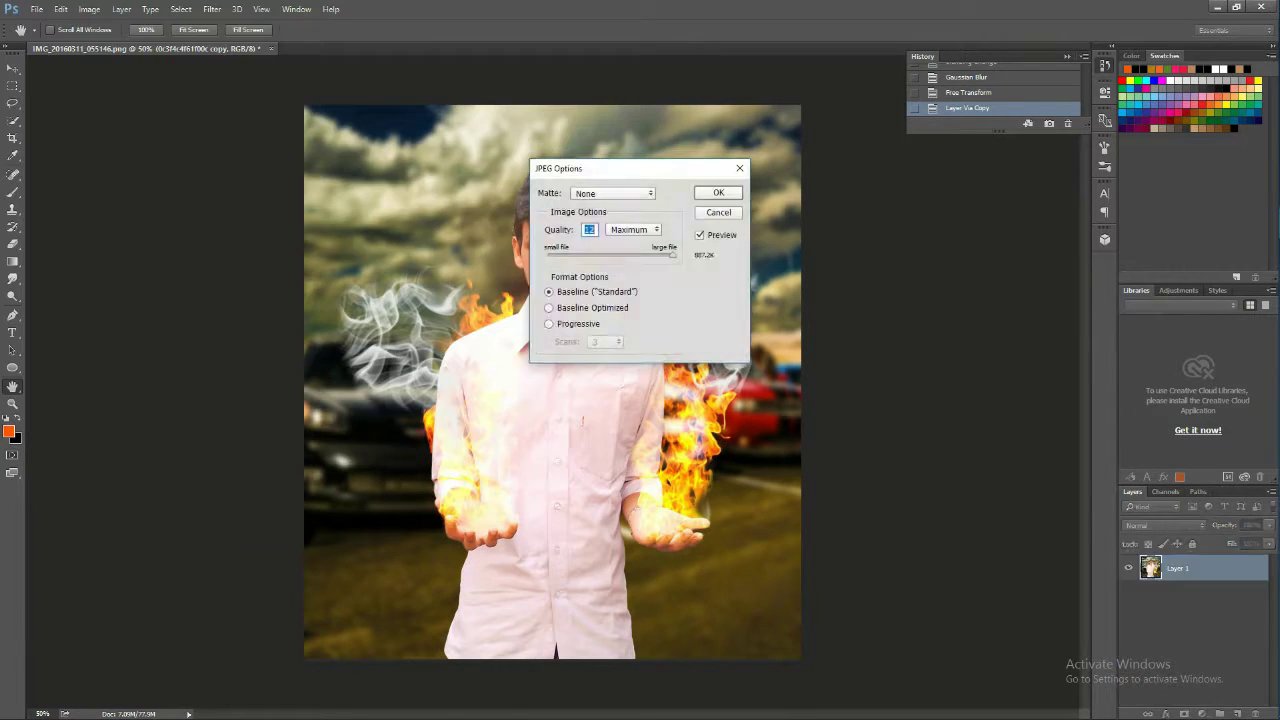
click(718, 192)
Reopen the saved JPEG, IMG_20160311_055146.jpg, as its own document.
click(36, 9)
click(50, 24)
click(777, 166)
click(36, 9)
click(50, 42)
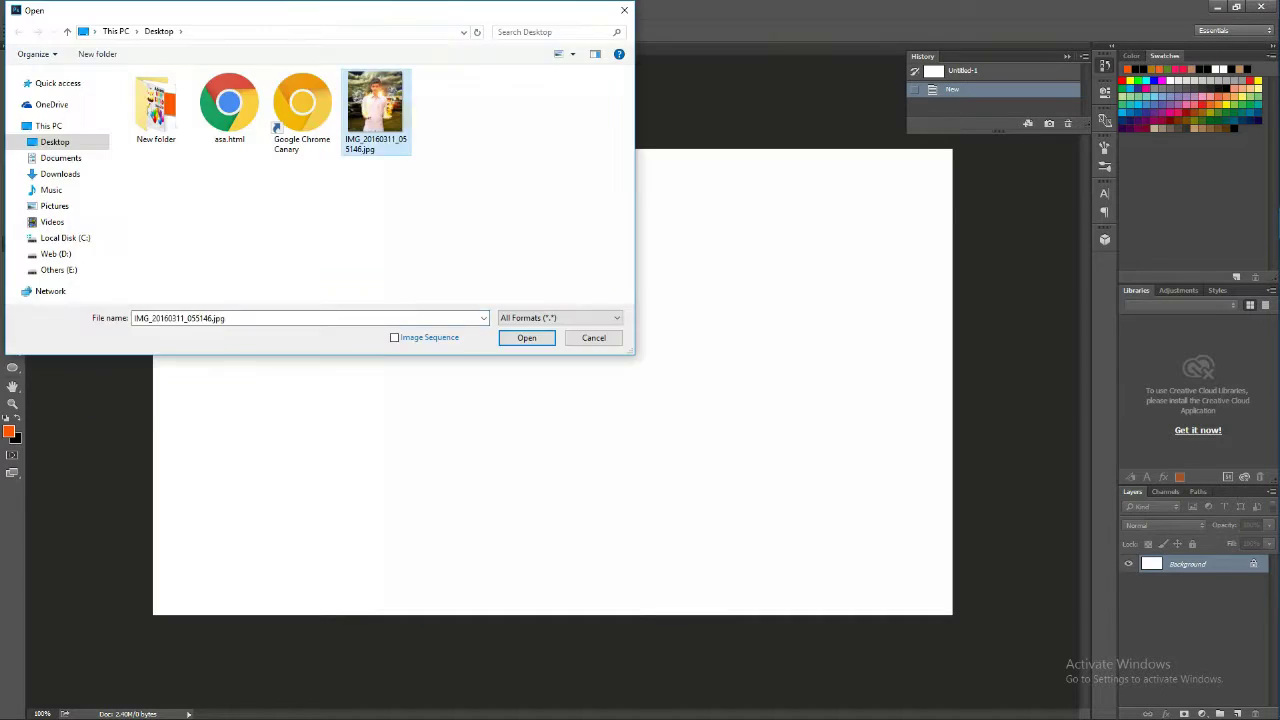
Raise the image's contrast in the Camera Raw Filter and apply it.
click(527, 337)
click(212, 9)
click(257, 86)
drag(1076, 313, 1110, 313)
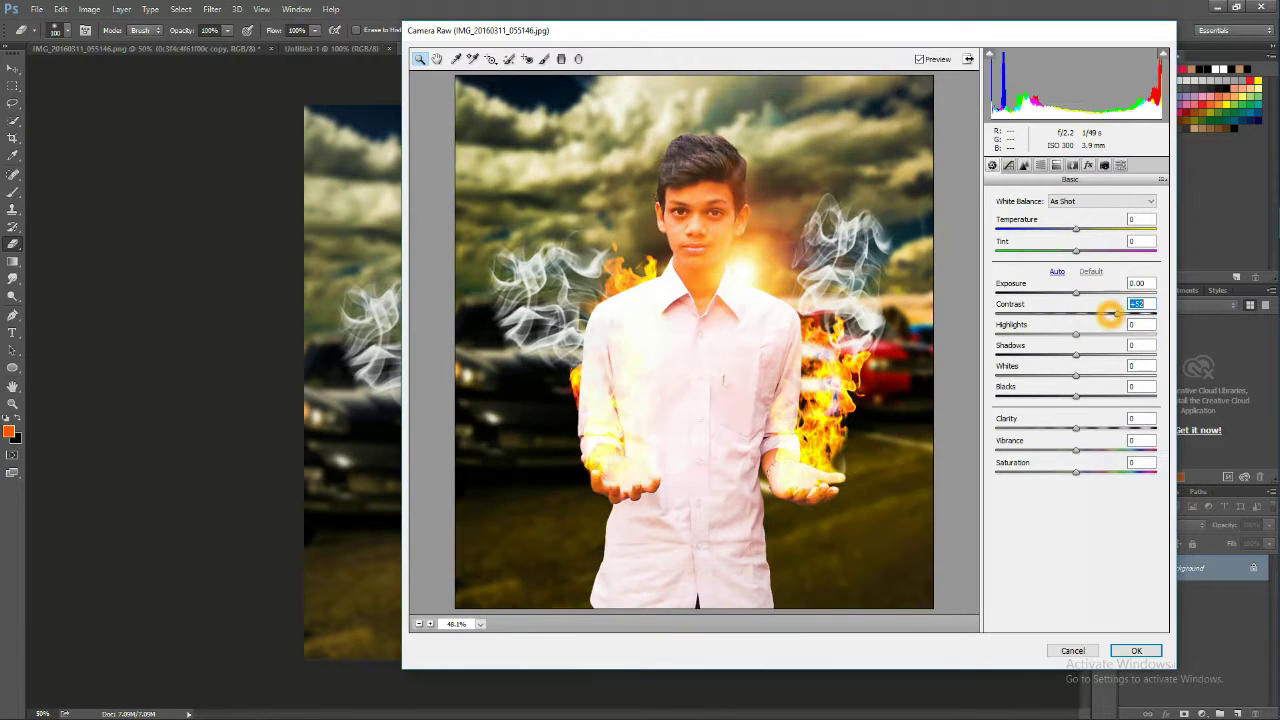
key(Return)
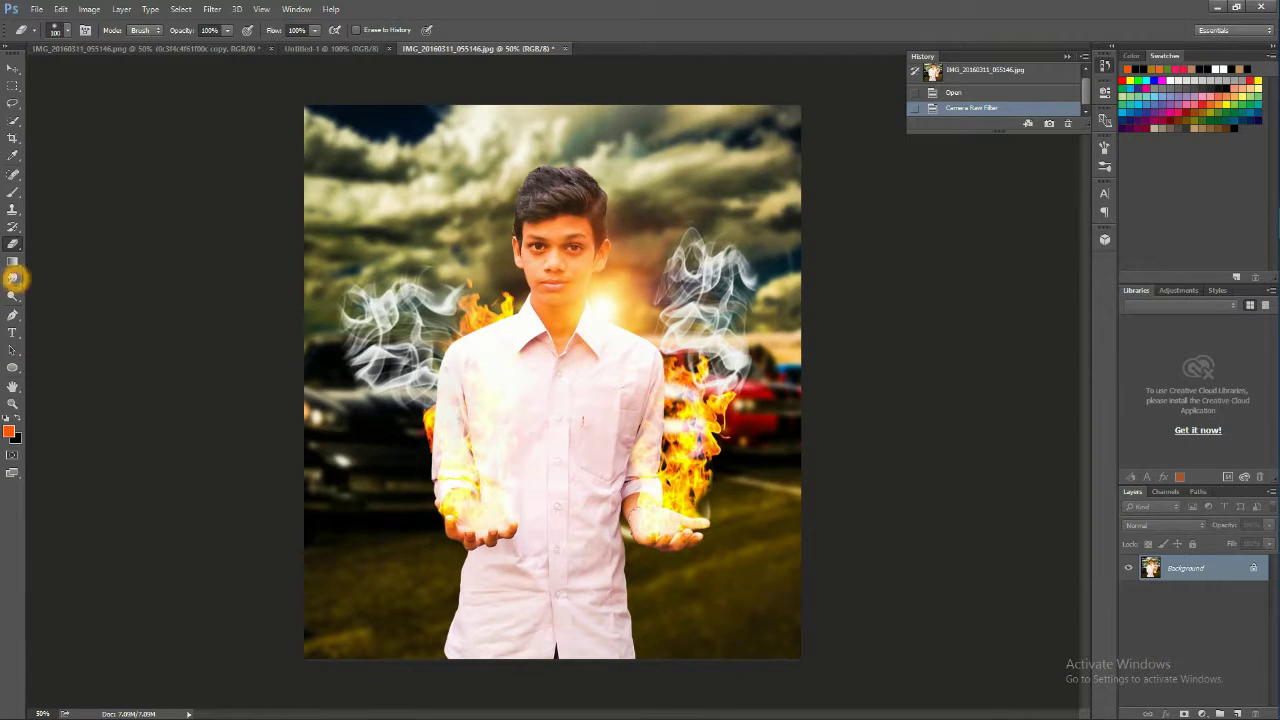
Smudge the top edge of the boy's hair into soft strands, then return to the helps folder in Explorer.
scroll(600, 194, up, 5)
drag(410, 170, 418, 284)
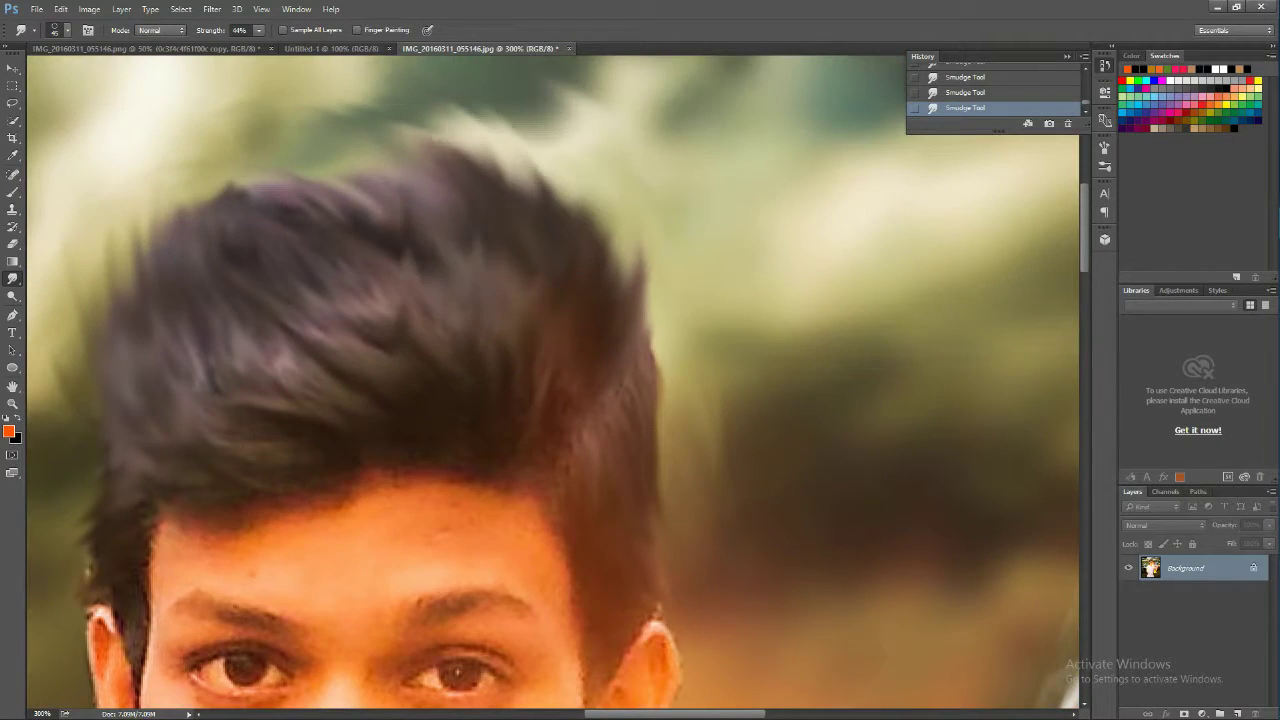
scroll(388, 248, down, 3)
scroll(388, 248, down, 1)
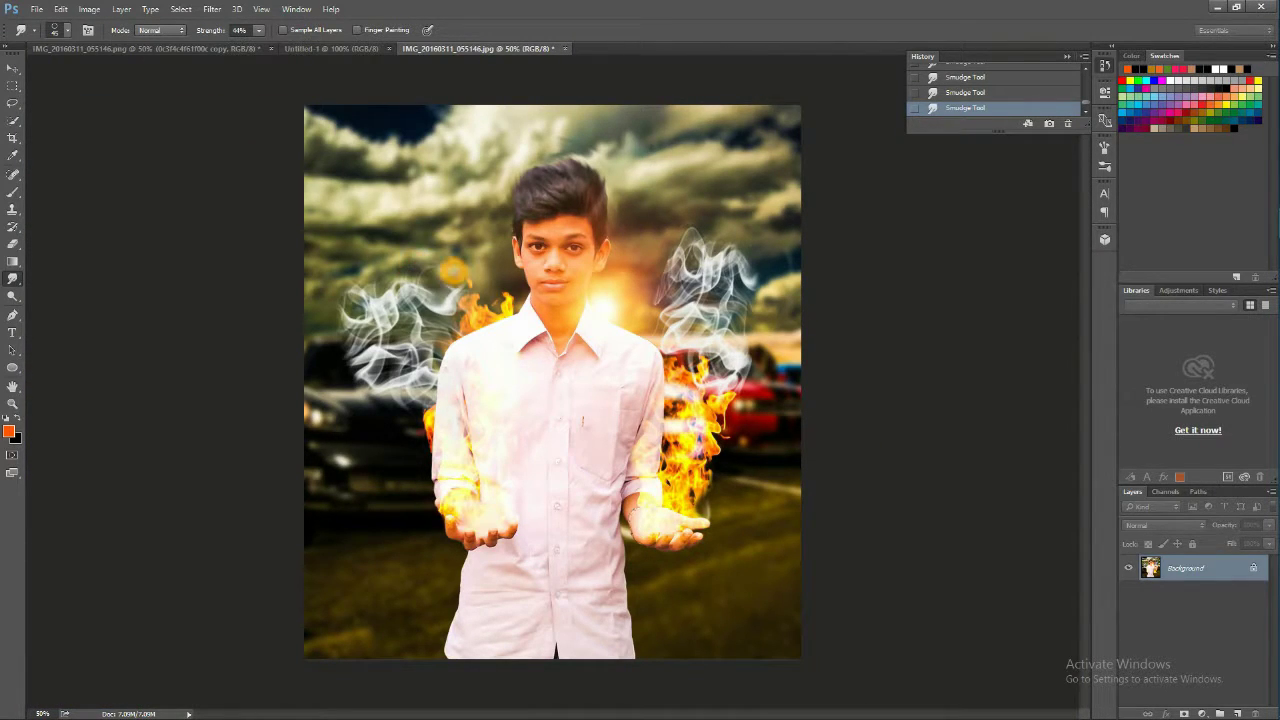
key(alt+Tab)
key(alt+Up)
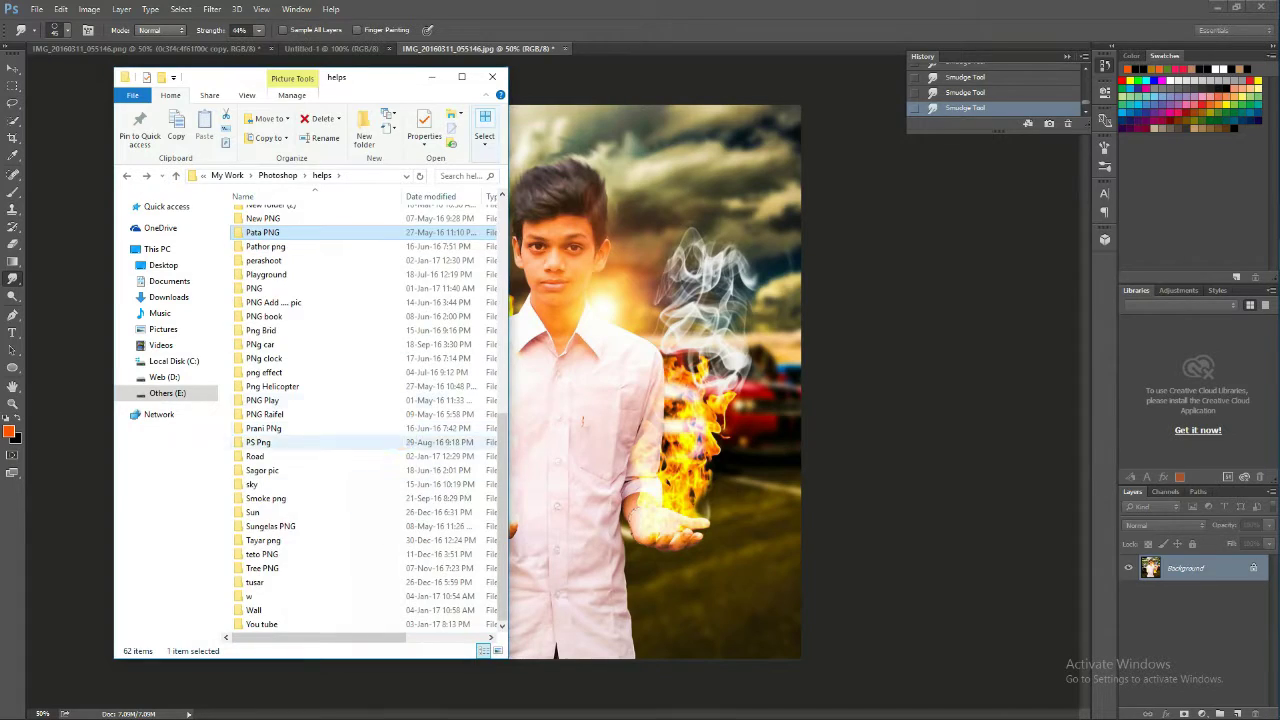
Open the PNG folder and browse through the text-render graphics.
double_click(254, 288)
scroll(404, 357, down, 2)
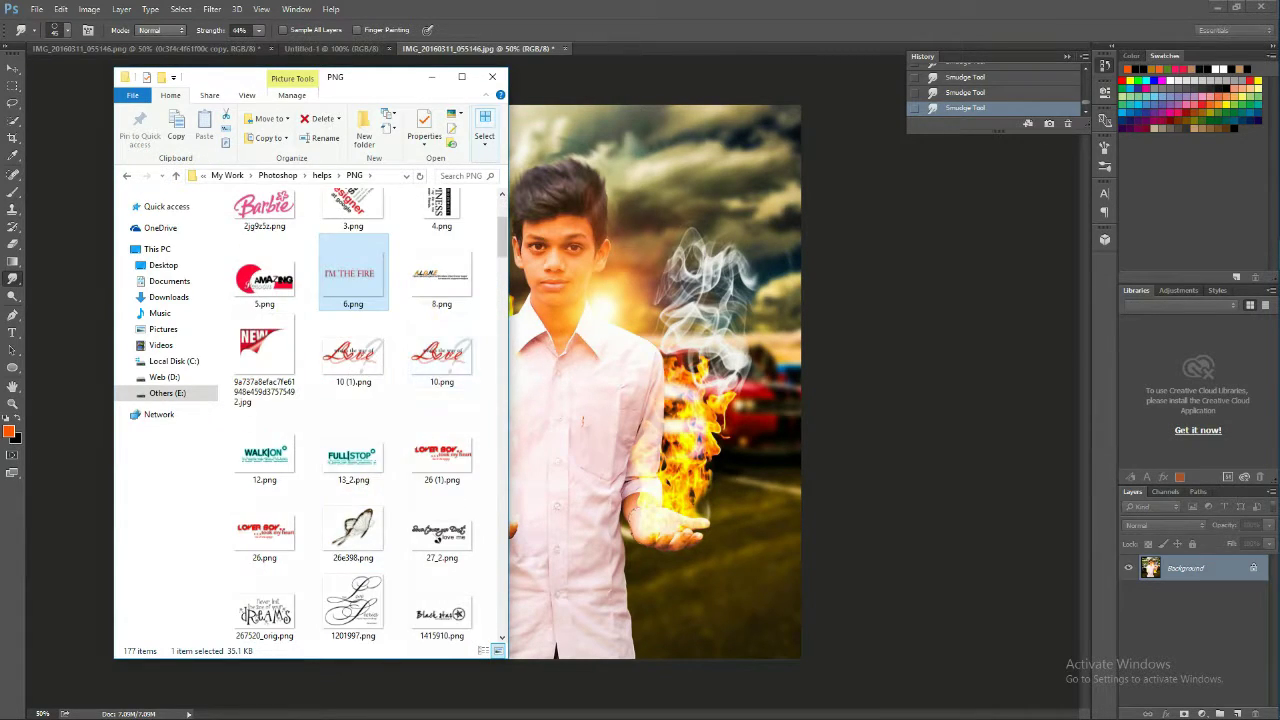
scroll(352, 352, down, 8)
scroll(352, 352, down, 8)
scroll(352, 352, down, 8)
scroll(352, 352, down, 8)
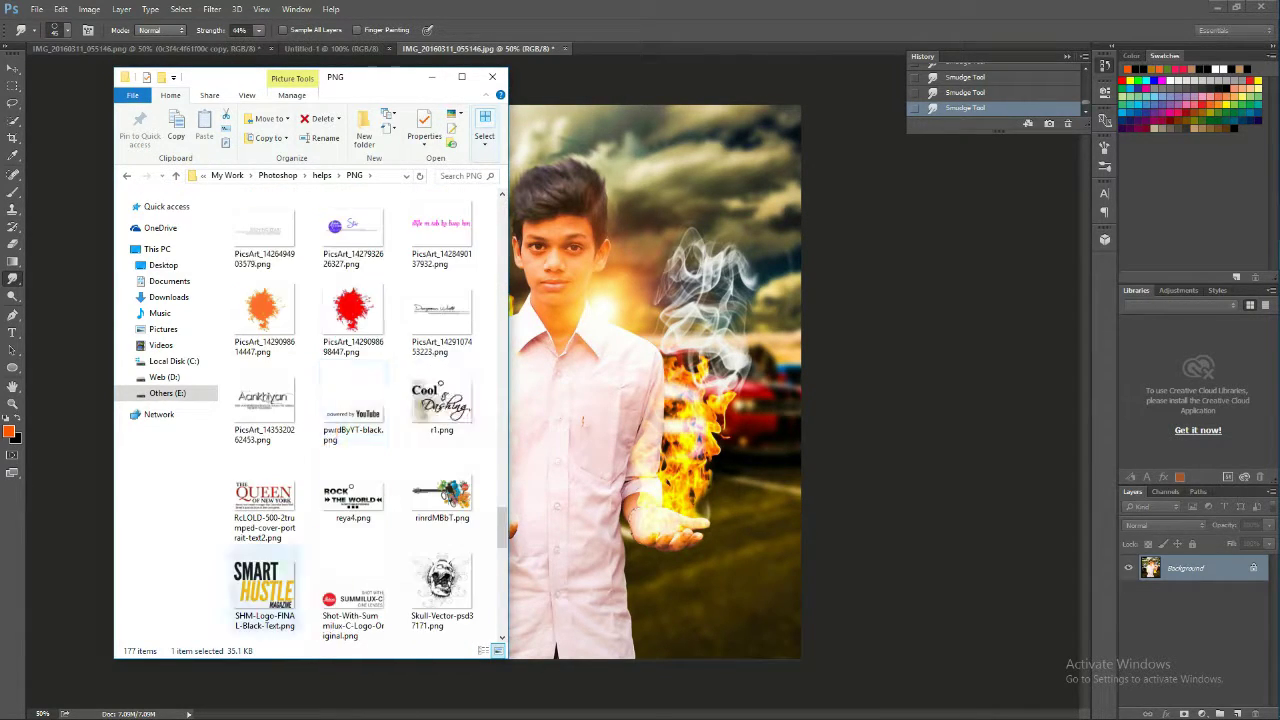
scroll(440, 420, down, 2)
scroll(440, 420, down, 2)
scroll(440, 420, down, 2)
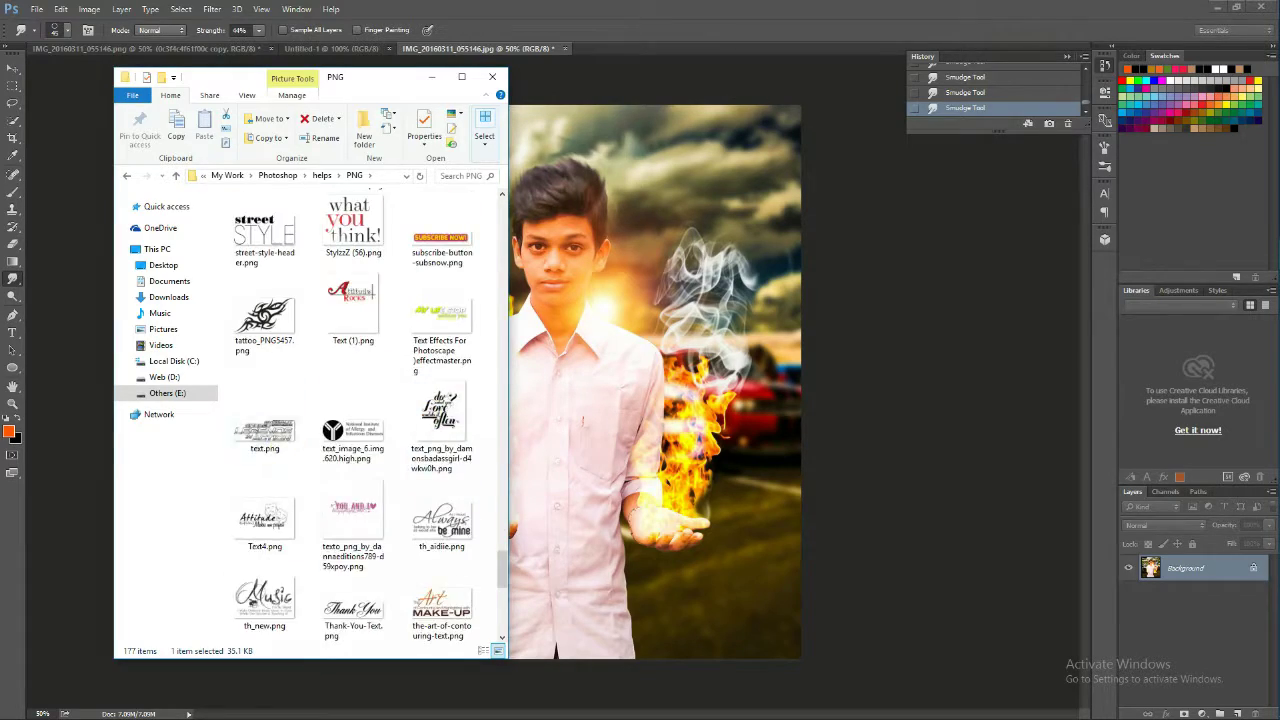
scroll(422, 487, up, 5)
scroll(422, 487, up, 5)
scroll(422, 487, down, 3)
scroll(422, 487, down, 3)
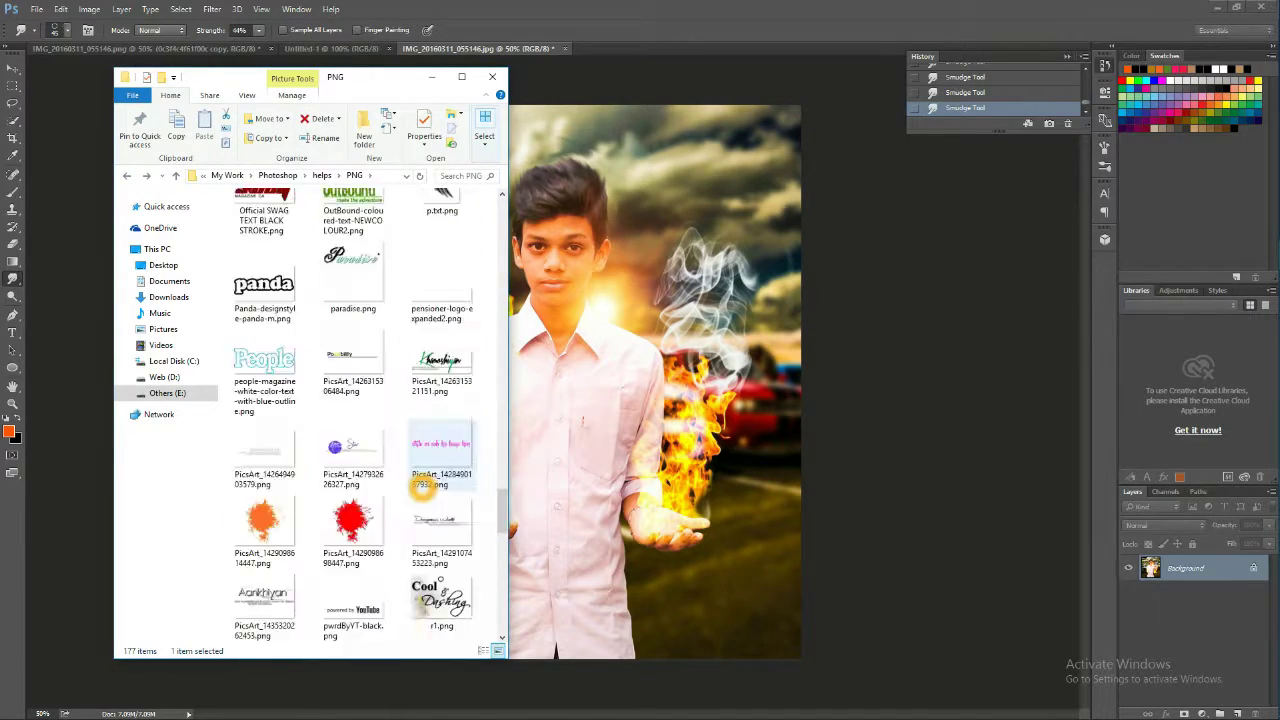
scroll(422, 487, up, 5)
scroll(422, 487, down, 5)
Try the ephemera text graphic on the canvas, cancel it, and bring the PNG folder back.
drag(366, 430, 575, 440)
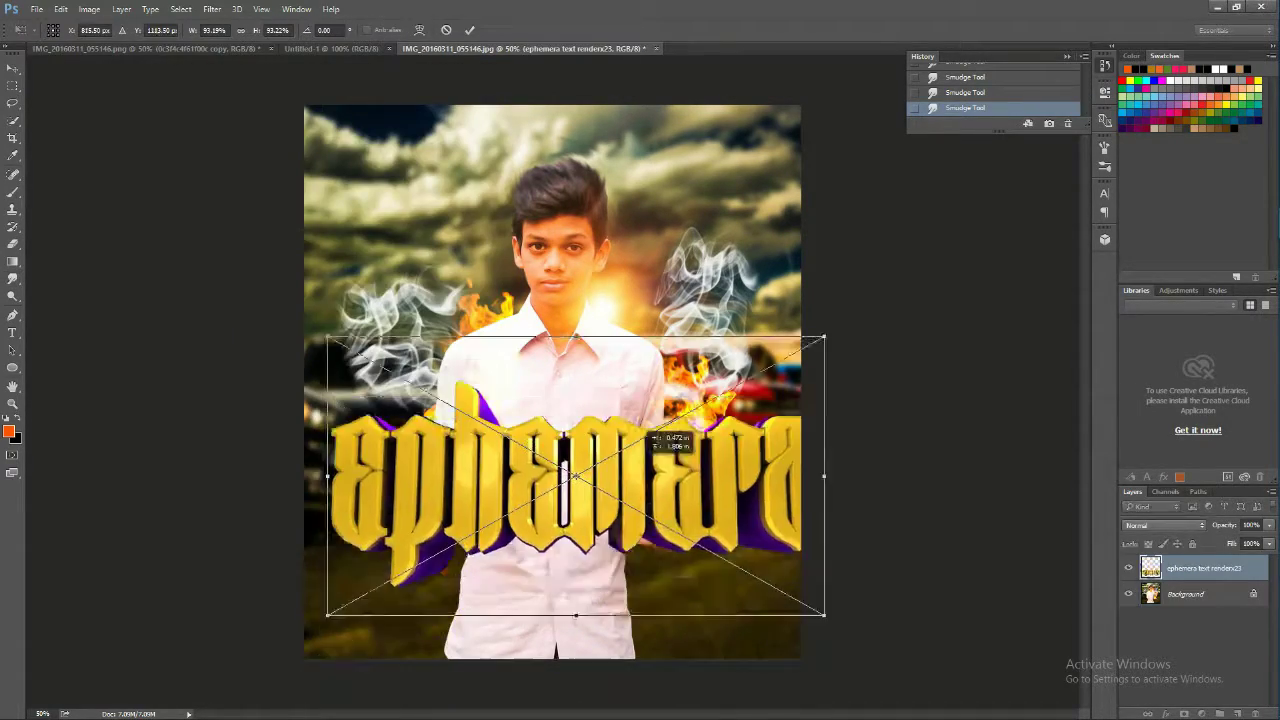
key(Escape)
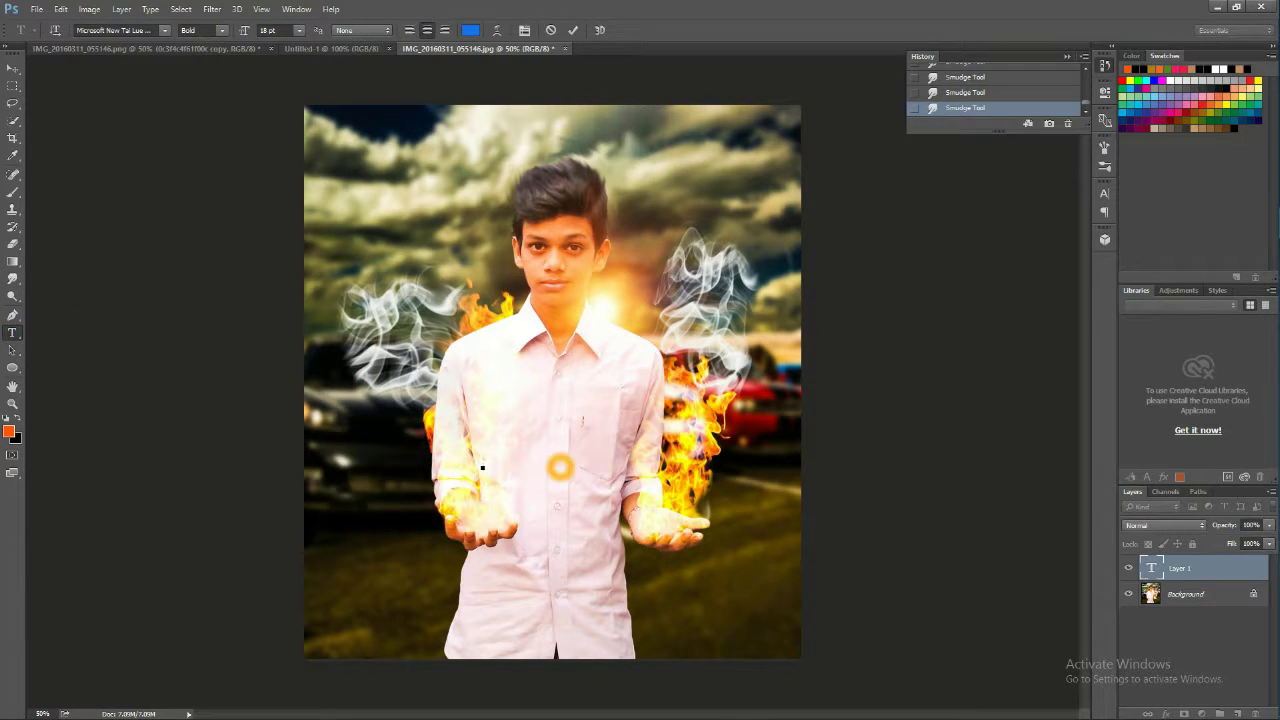
key(alt+Tab)
scroll(384, 405, down, 3)
Place the PISTOLGEAR logo (logo2.png) over the boy's chest, resized wider and flatter.
scroll(384, 405, down, 5)
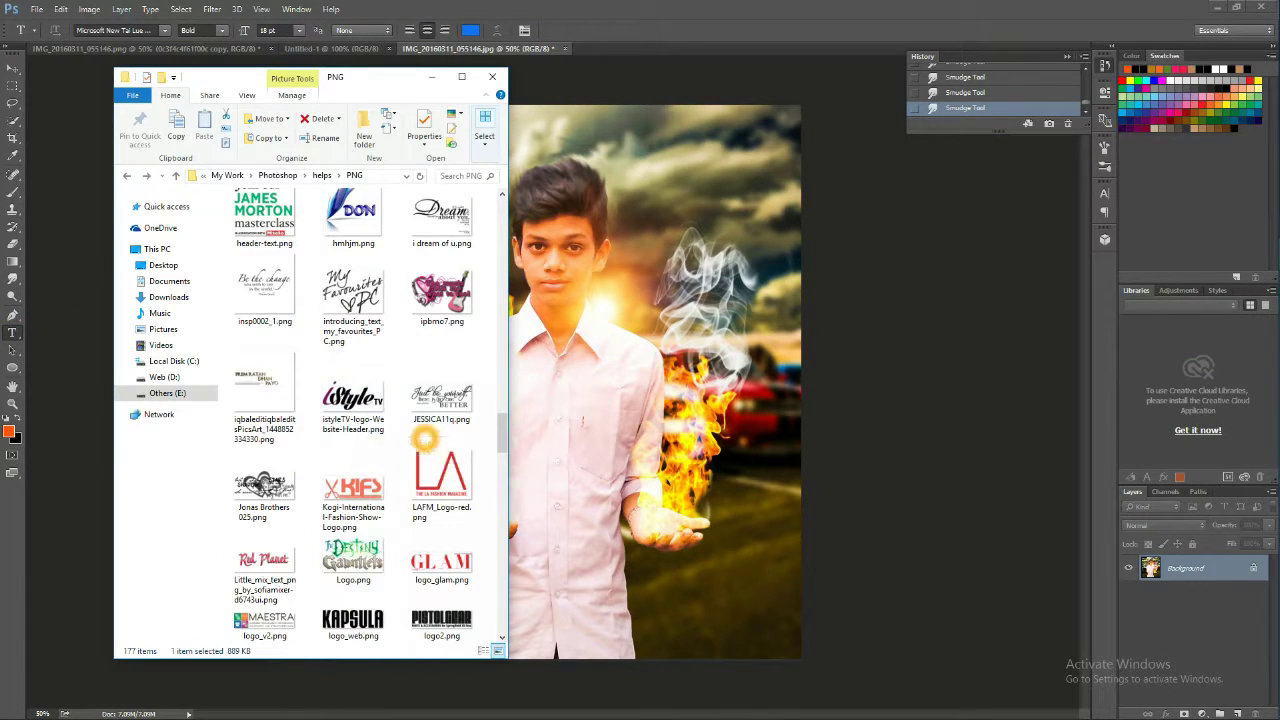
scroll(384, 405, down, 3)
click(384, 405)
drag(441, 382, 560, 423)
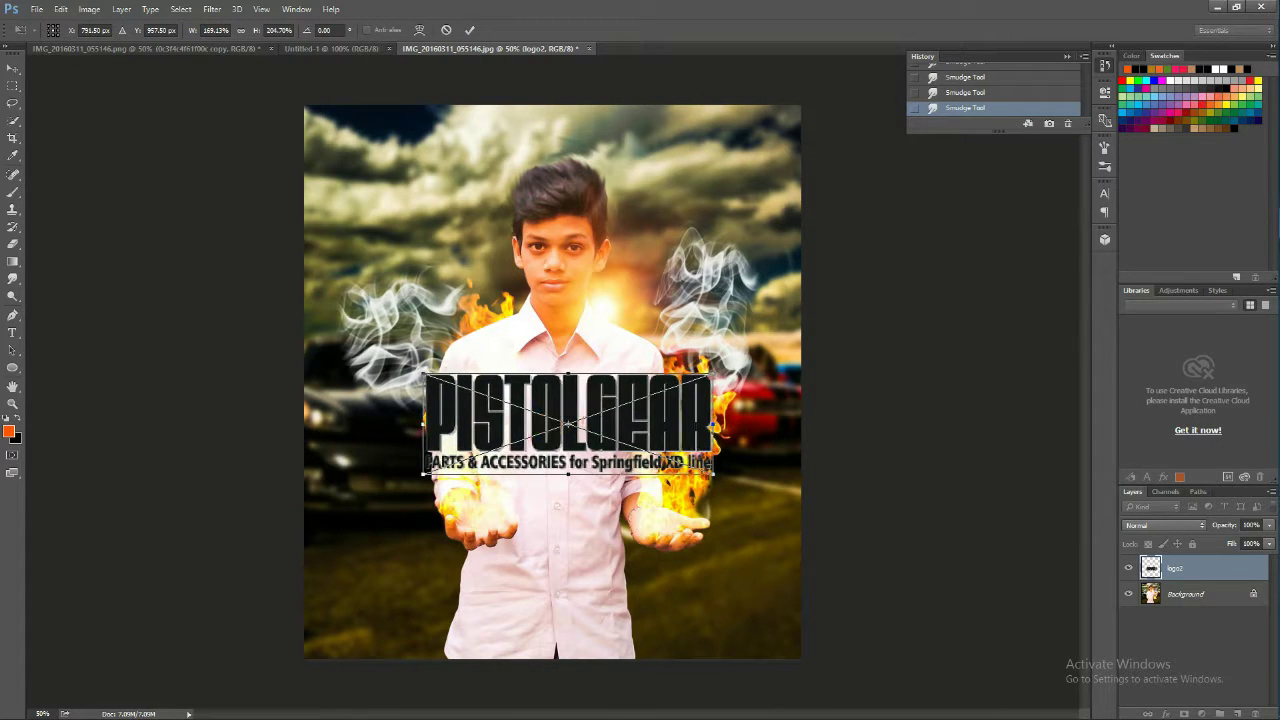
drag(551, 428, 558, 439)
drag(437, 389, 433, 403)
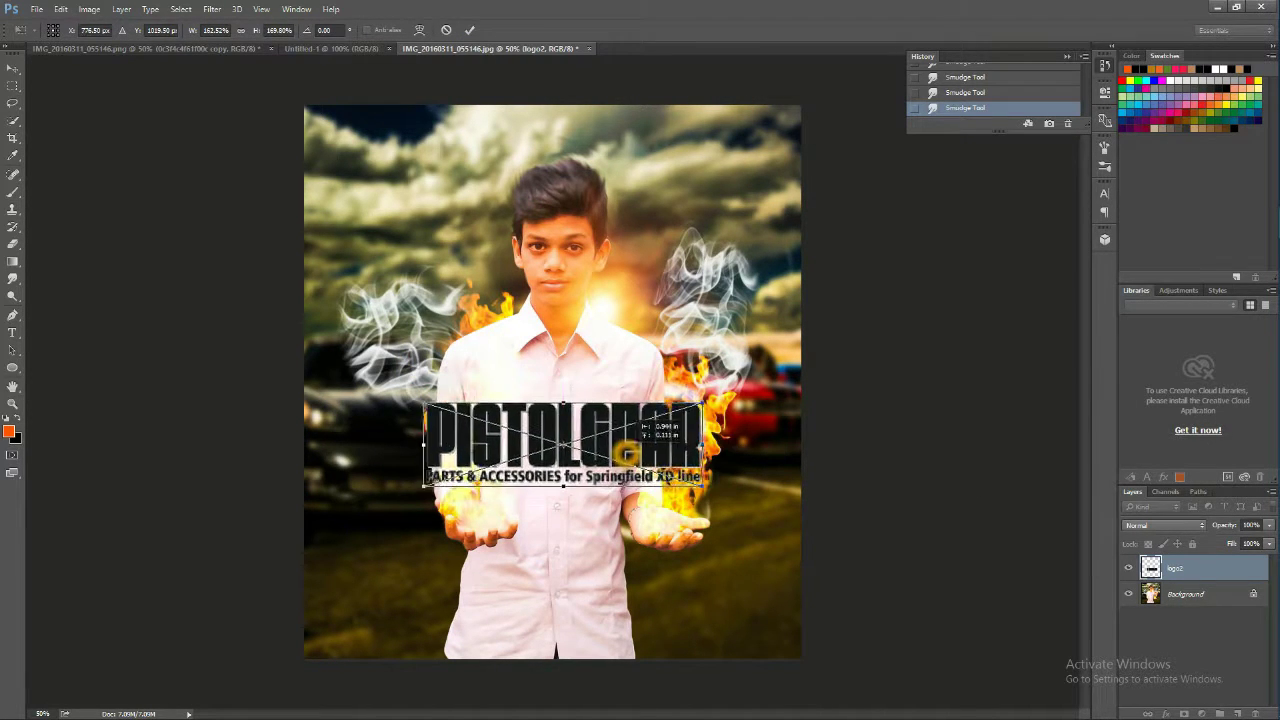
drag(725, 487, 710, 485)
click(469, 29)
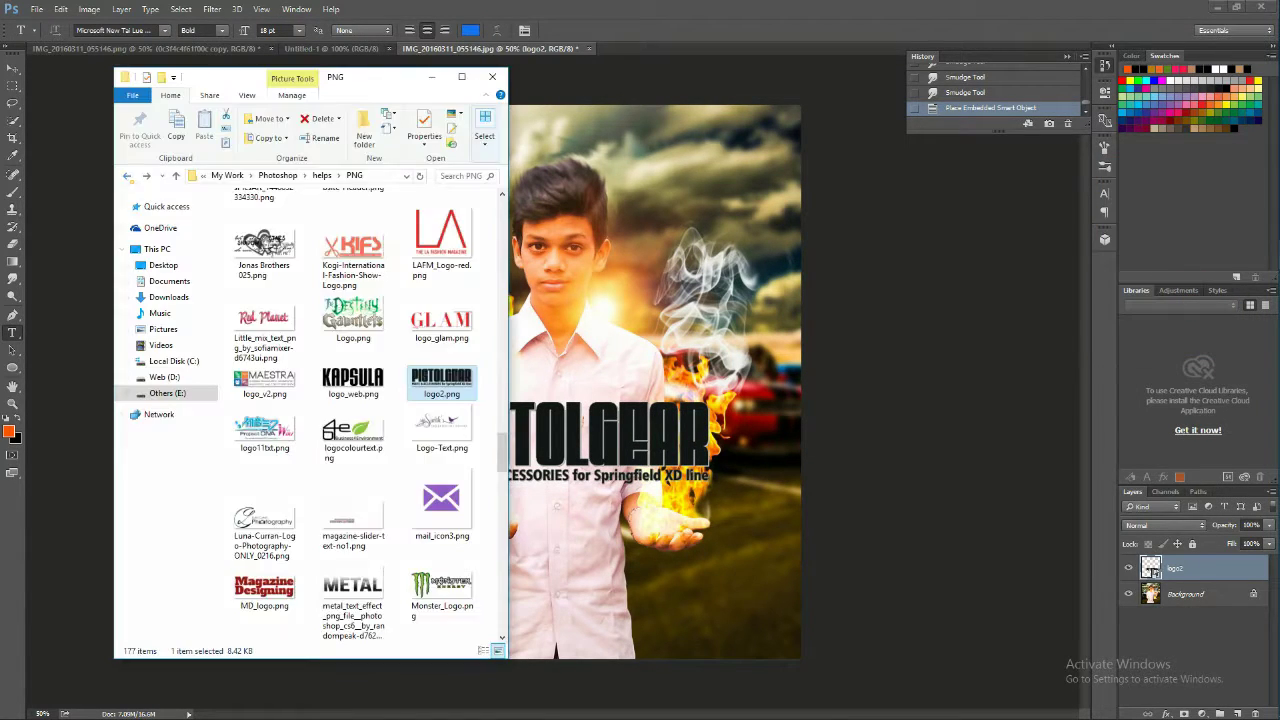
Place the credits block along the bottom, hide the PISTOLGEAR logo, and raise the credits' exposure.
drag(450, 240, 560, 600)
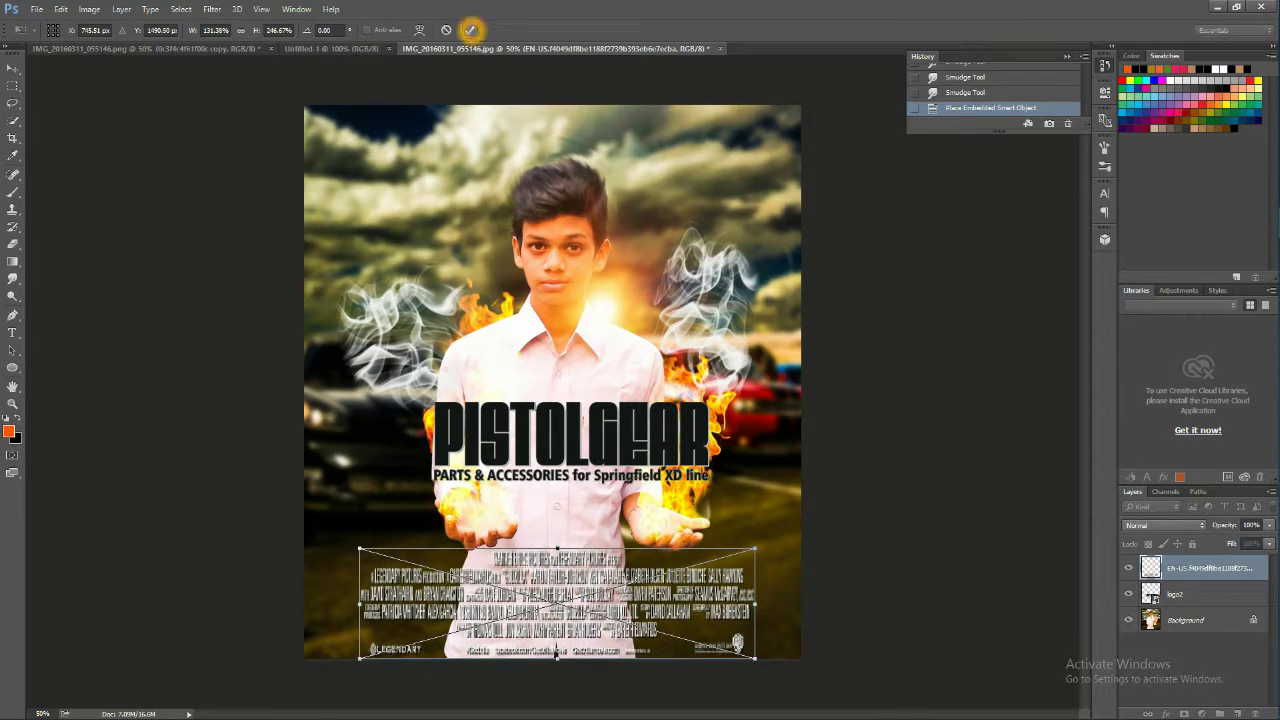
click(469, 30)
click(1128, 594)
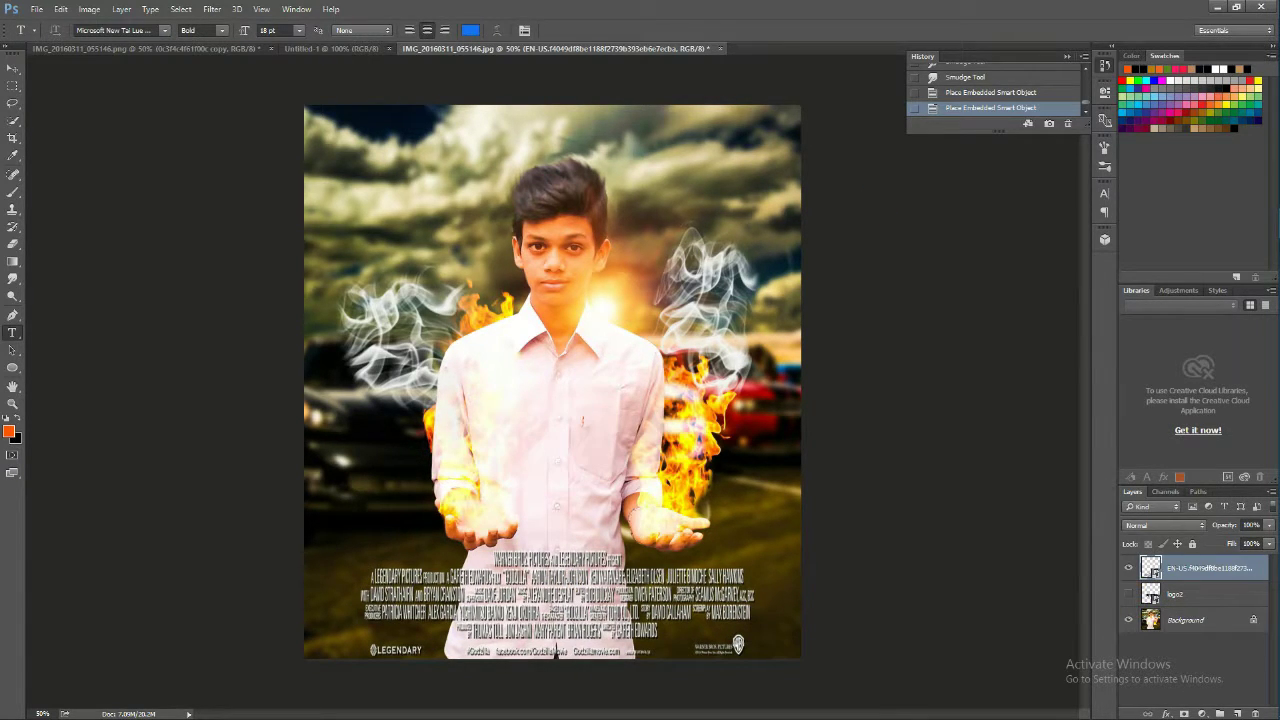
click(1085, 292)
Apply the Camera Raw exposure change and save the poster as a JPEG.
key(Return)
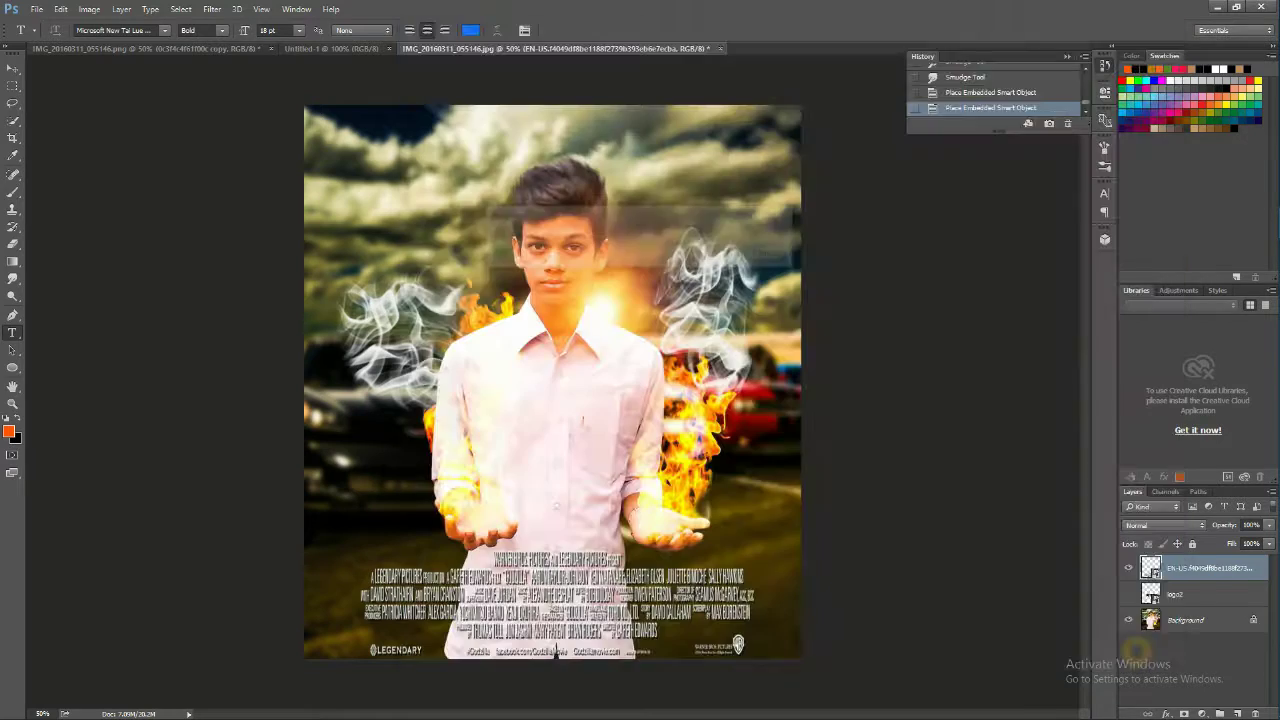
click(296, 9)
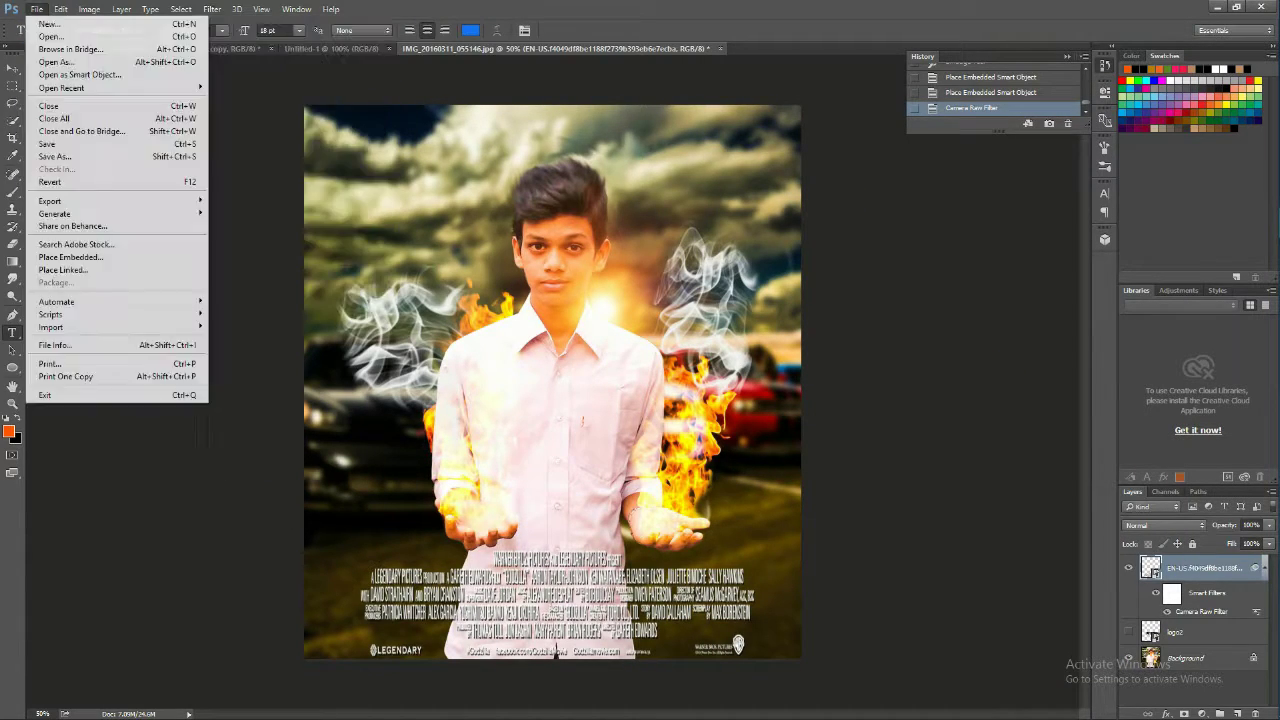
click(80, 149)
click(187, 308)
click(187, 411)
click(531, 411)
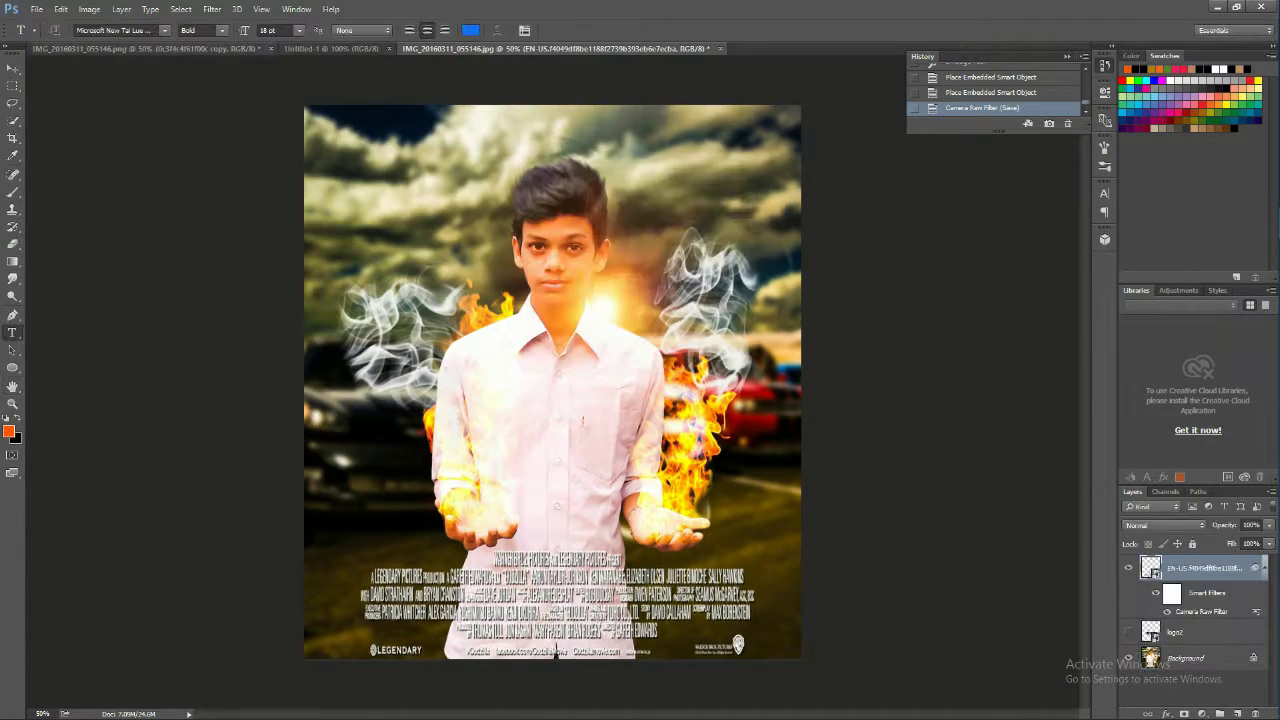
Reopen the saved JPEG poster as a single flattened image.
click(36, 9)
click(88, 36)
double_click(373, 103)
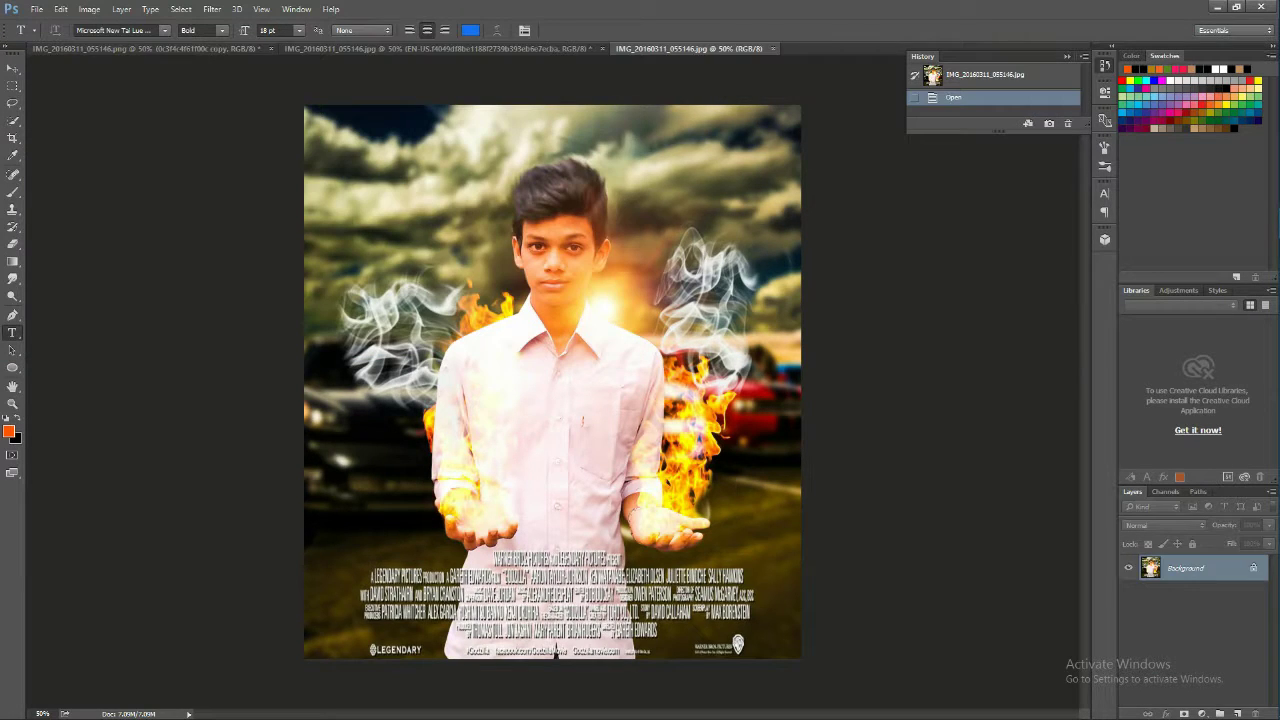
click(212, 9)
Try brightness and dark detail tweaks on Color Efex Pro 4's Dark Contrasts, then cancel.
click(852, 305)
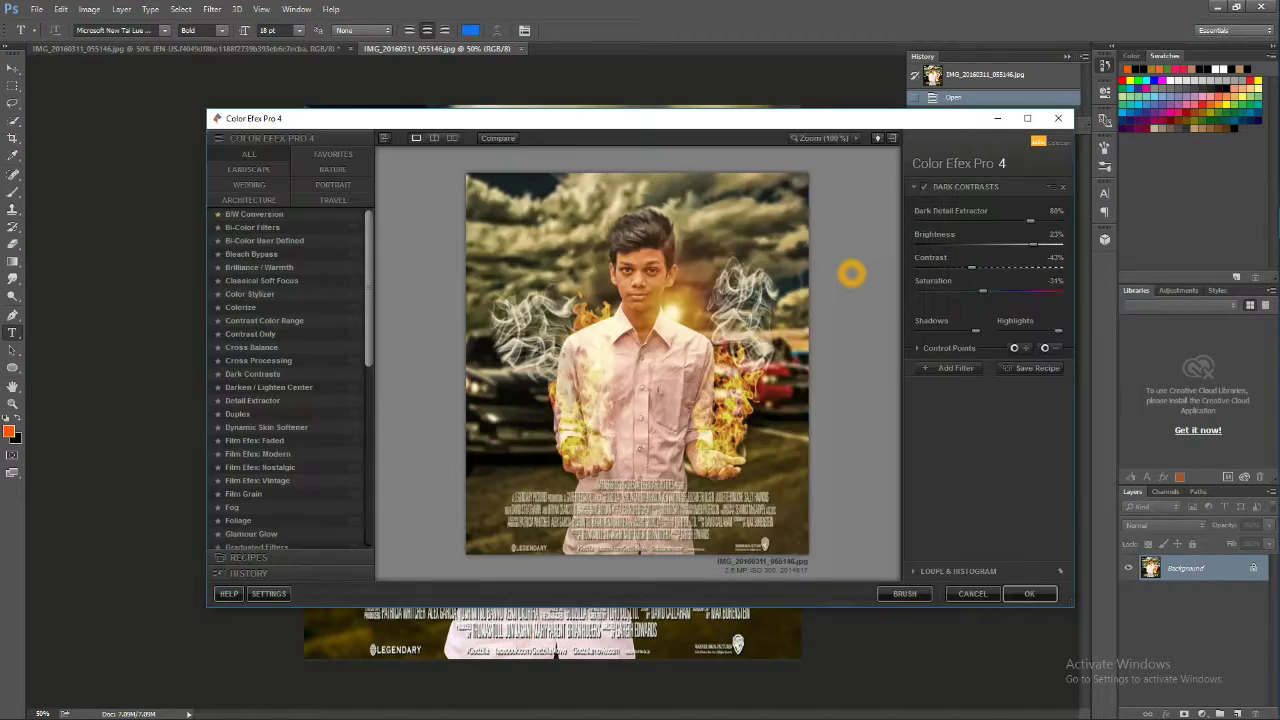
drag(1033, 243, 1059, 238)
drag(955, 225, 943, 227)
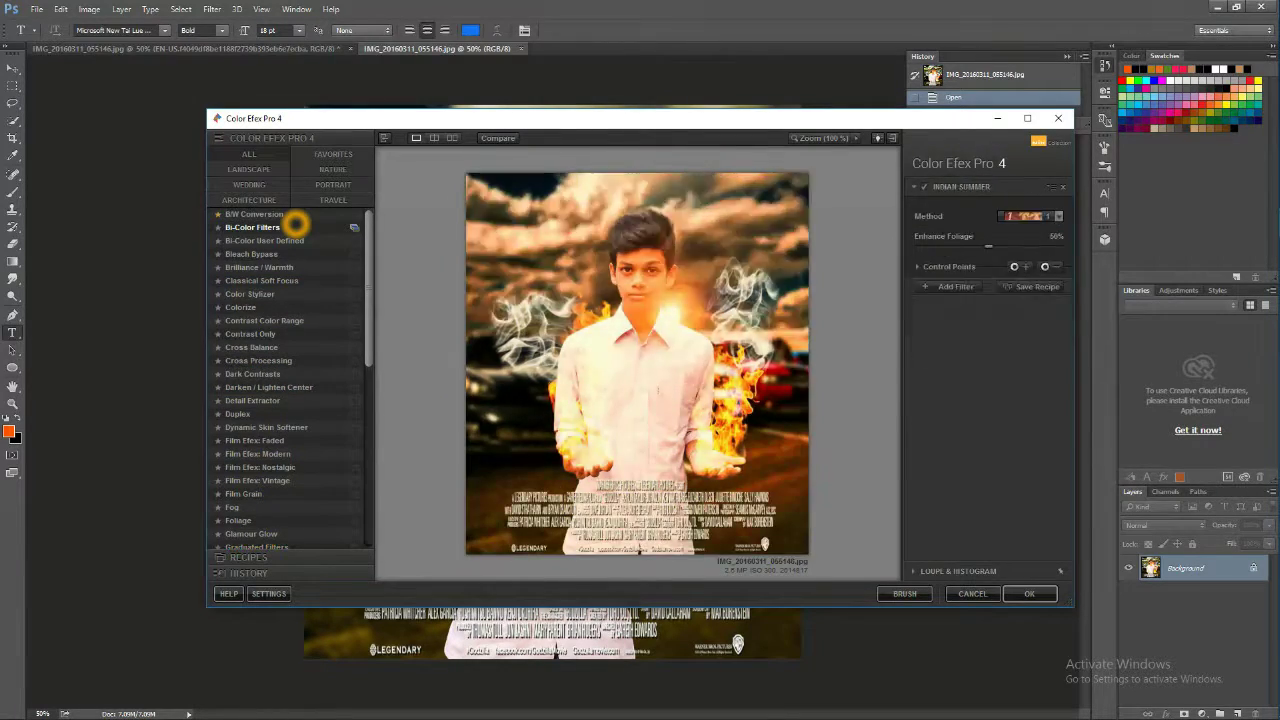
click(972, 593)
Reopen Color Efex Pro 4 and apply Dark Contrasts with lower brightness and dark detail.
click(212, 9)
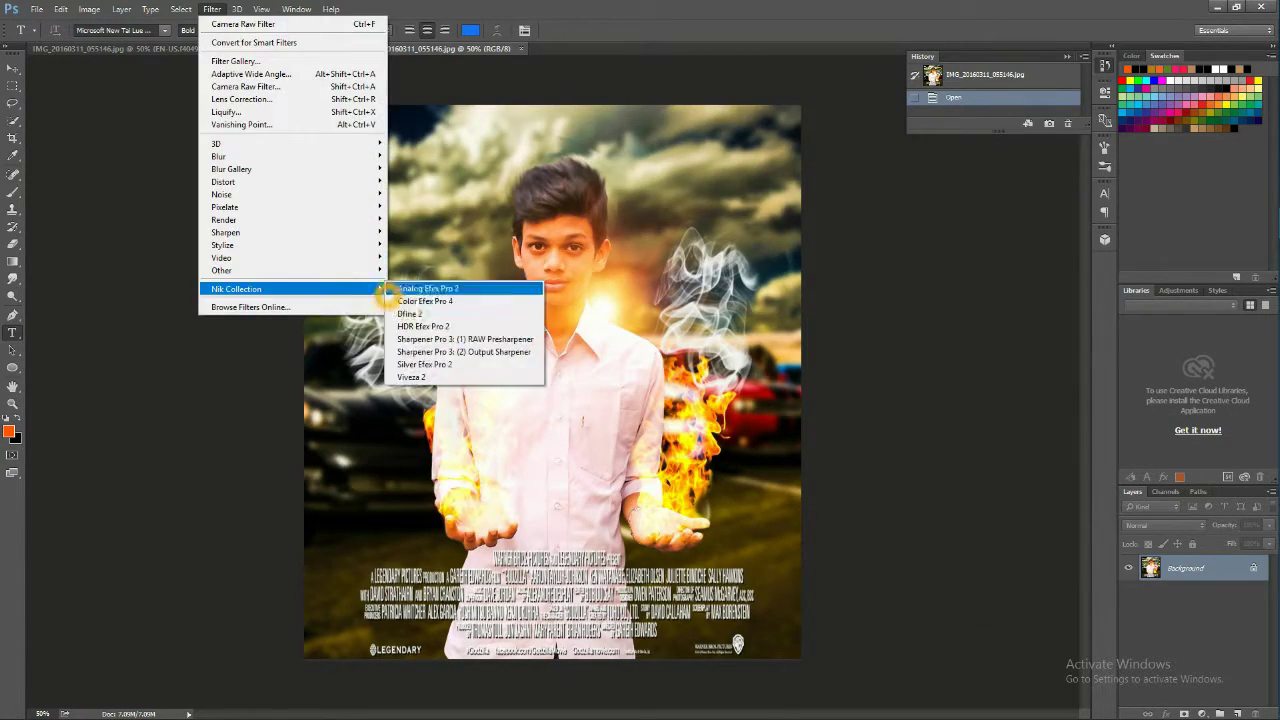
click(405, 300)
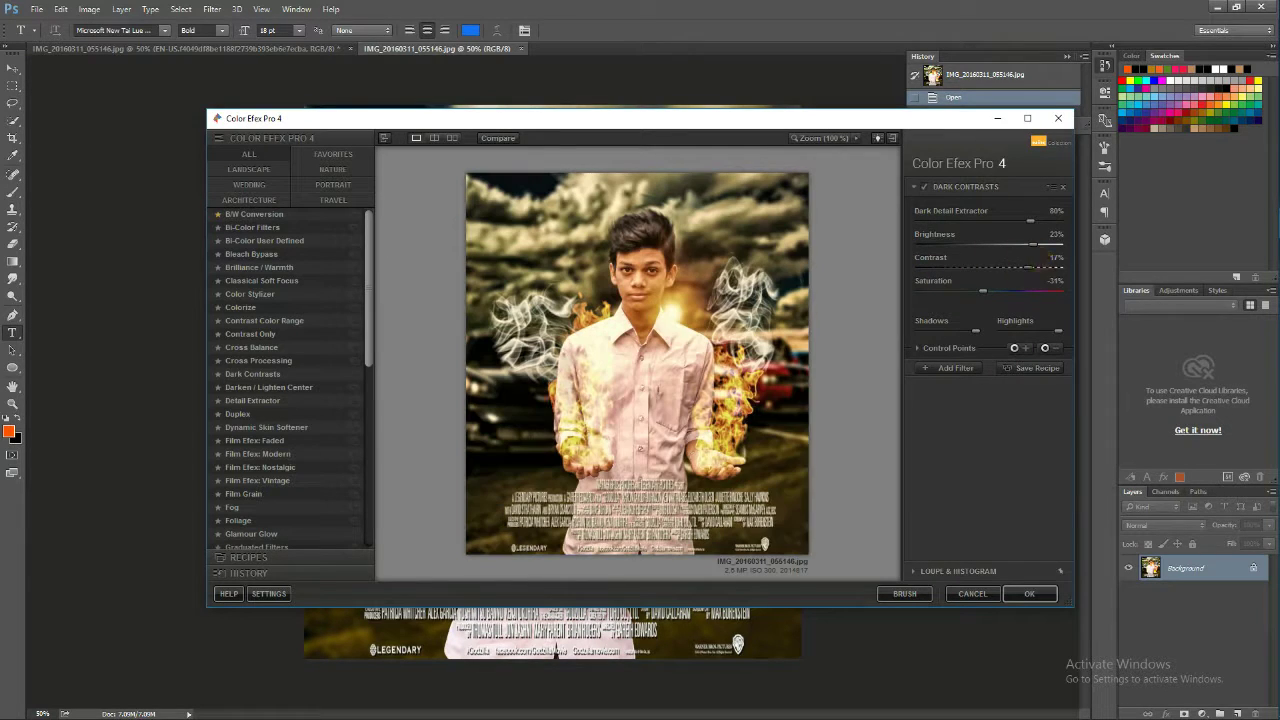
mouse_move(1031, 244)
mouse_down()
mouse_move(968, 220)
mouse_move(990, 218)
mouse_up()
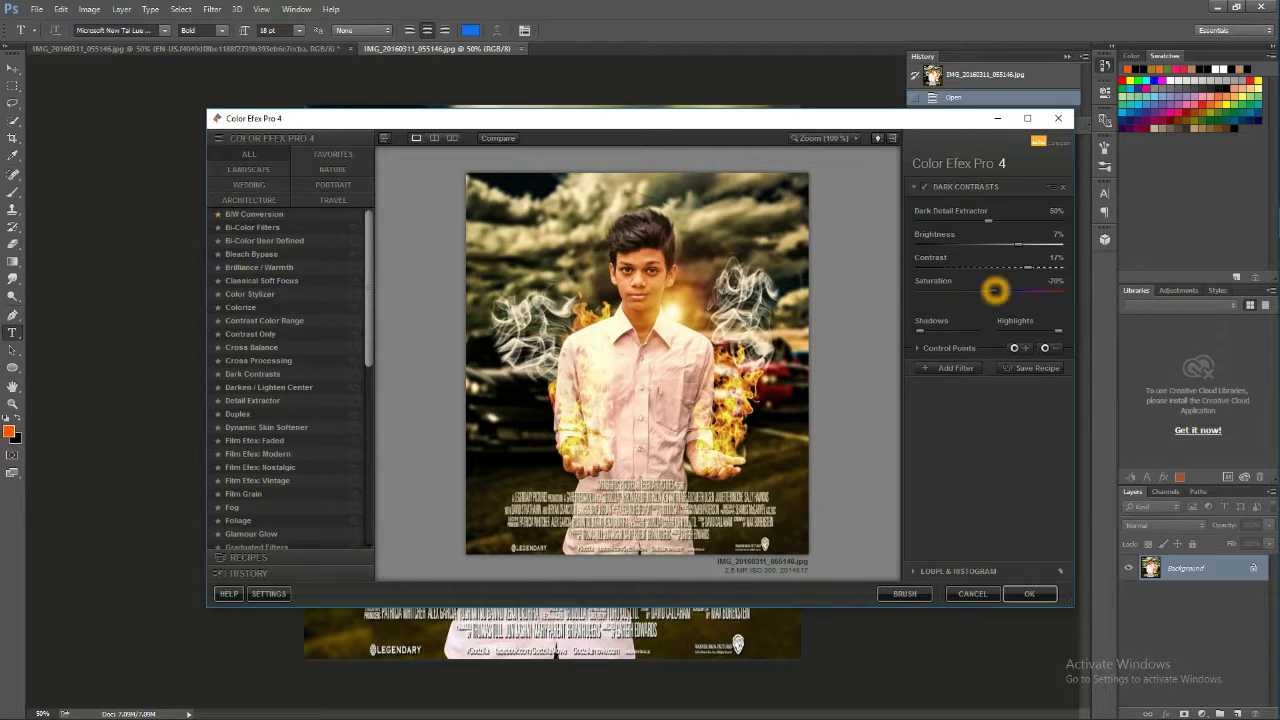
click(1036, 594)
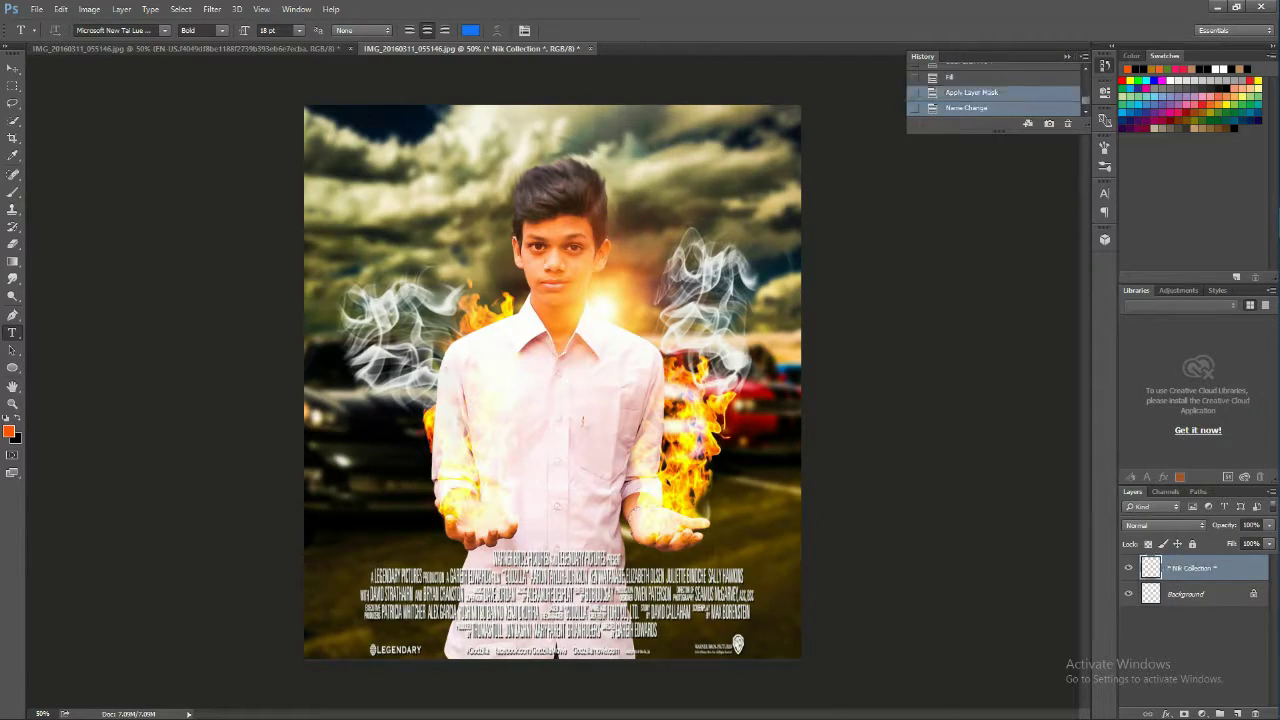
Select the Smudge tool (R) and zoom in on the boy's head for the touch-up.
key(r)
scroll(560, 230, up, 3)
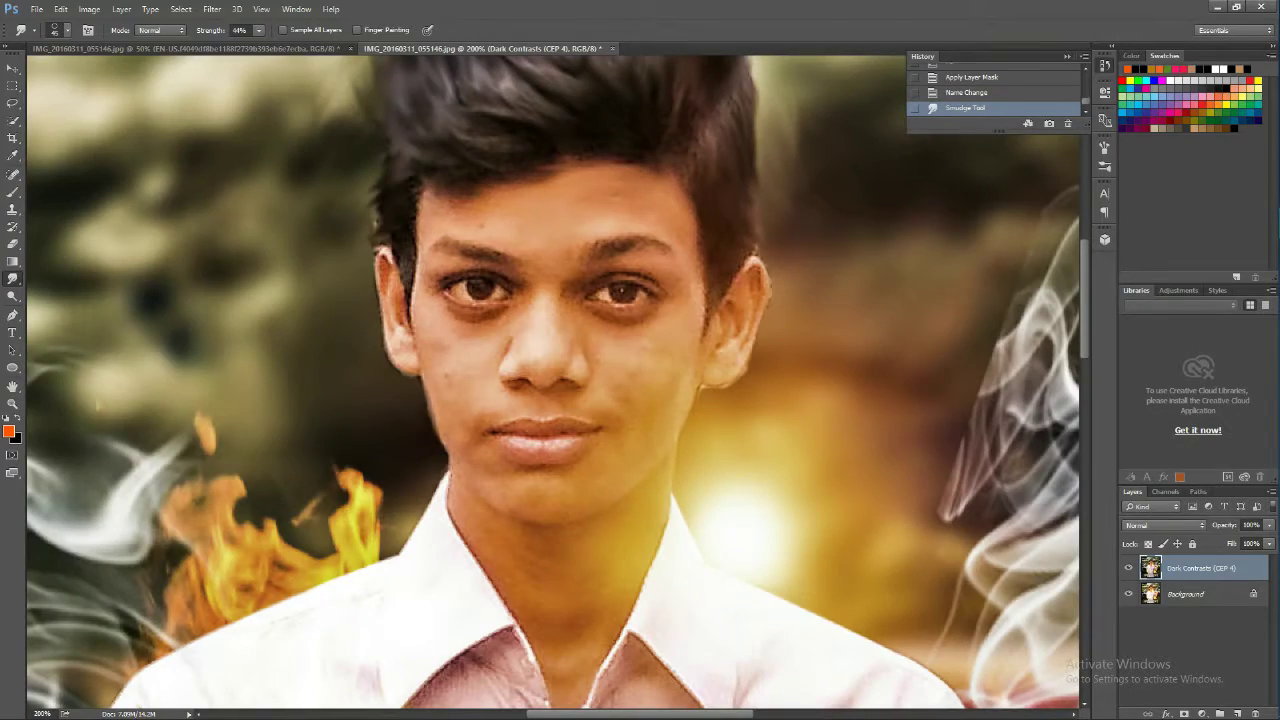